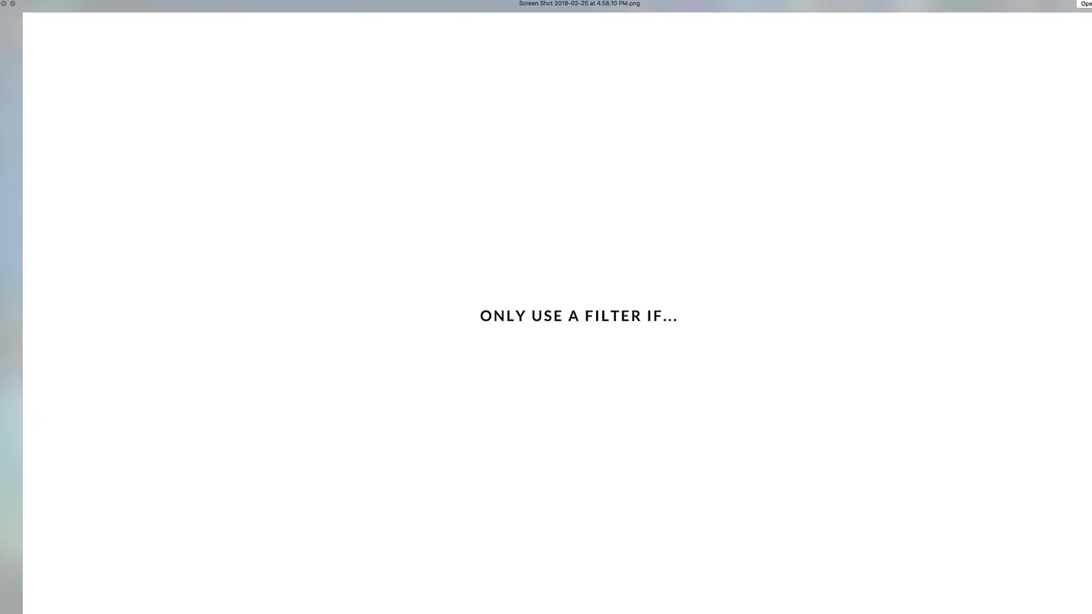
- Close the slide preview and its folder window, and switch to the egnmedia feed mockup in Photoshop
{"action": "left_click", "coordinate": [3, 4]}
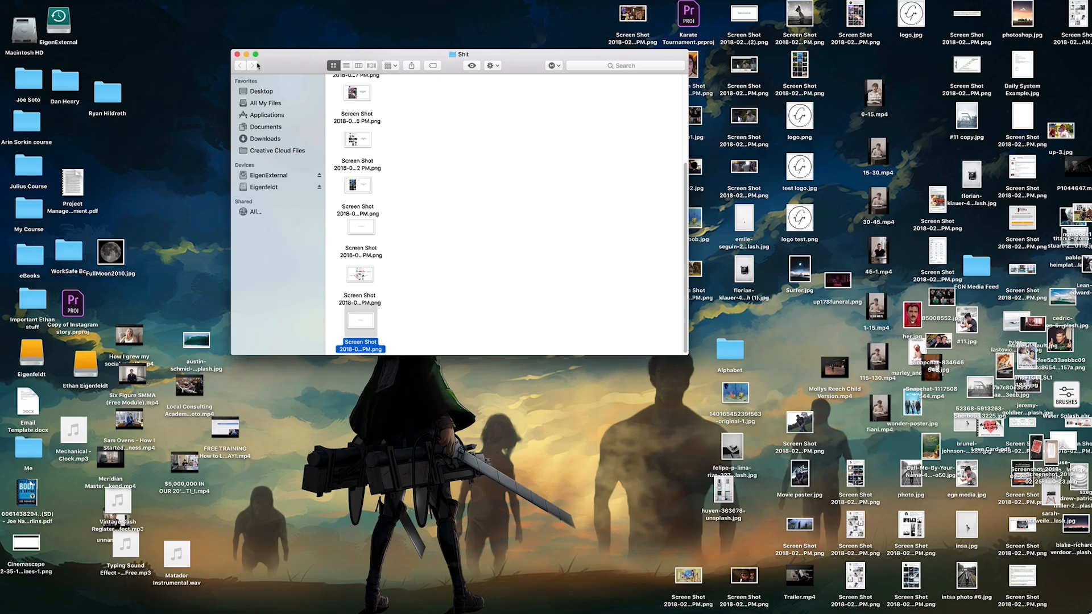
{"action": "left_click", "coordinate": [229, 50]}
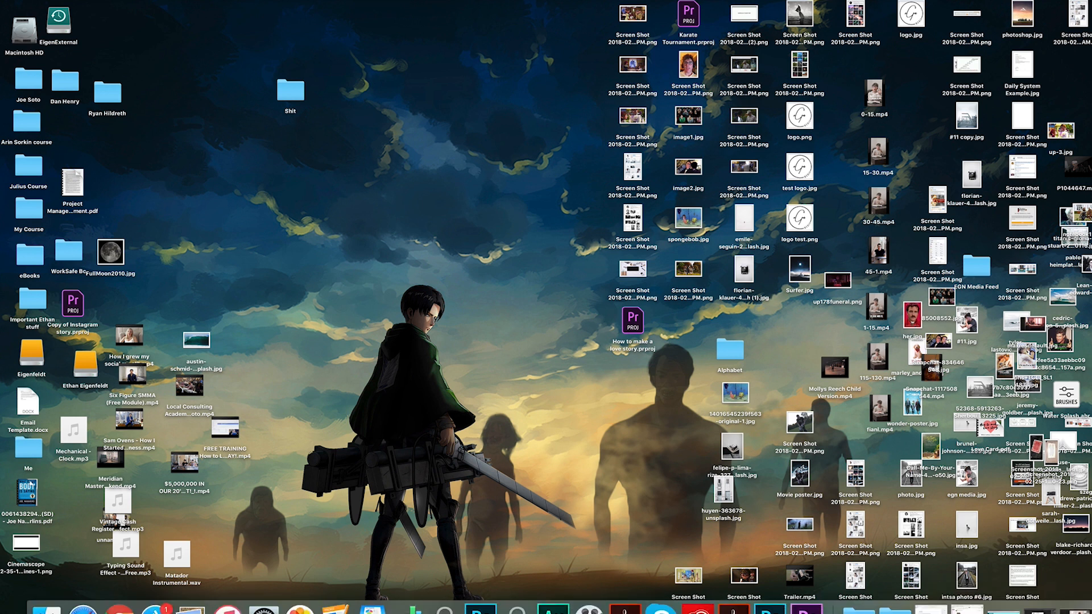
{"action": "left_click", "coordinate": [1009, 607]}
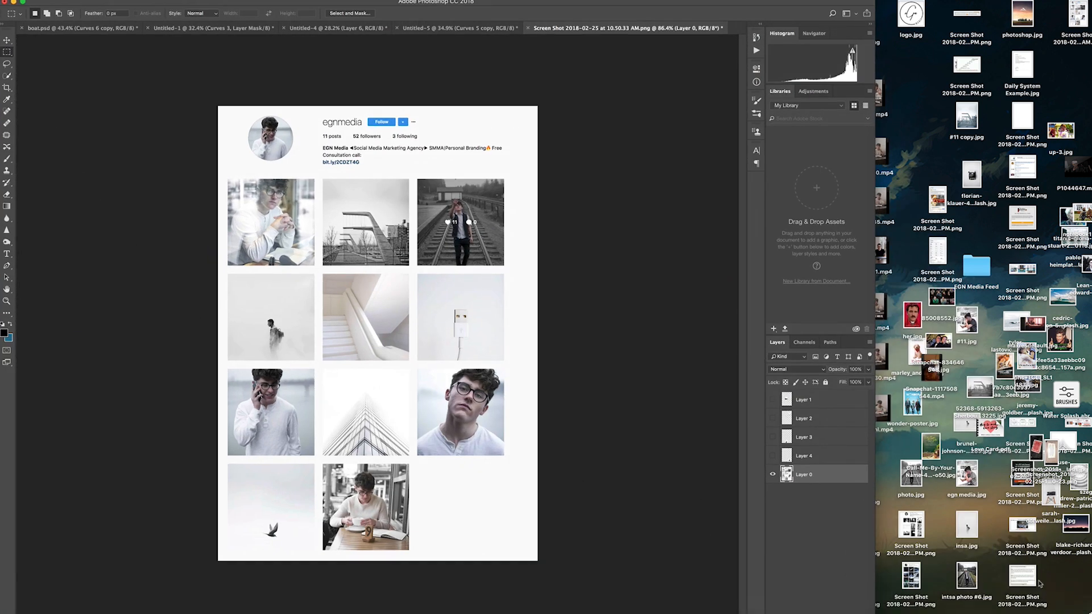
{"action": "left_click_drag", "start_coordinate": [876, 122], "coordinate": [1089, 136]}
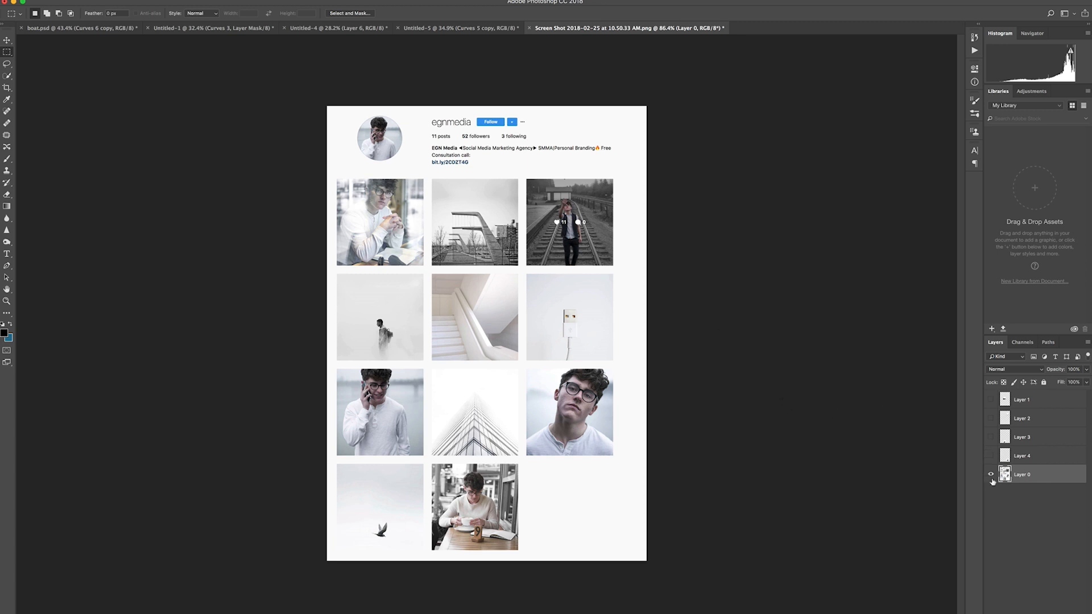
{"action": "key", "text": "space"}
{"action": "key", "text": "space"}
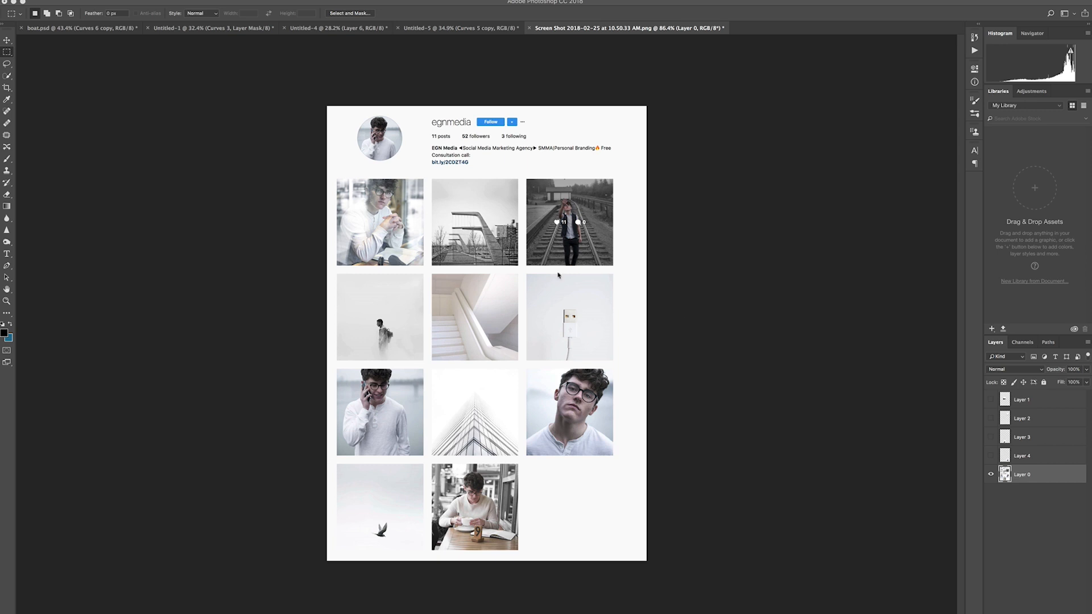
- Show Layers 1, 2, 3 and 4 so their replacement photos appear in the egnmedia feed mockup
{"action": "left_click", "coordinate": [991, 456]}
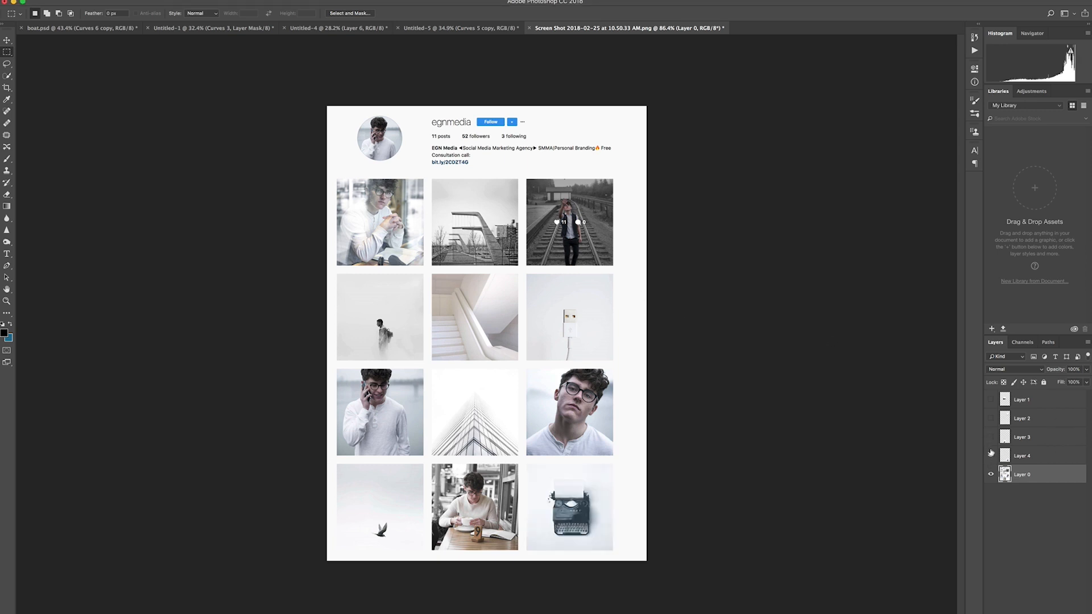
{"action": "left_click", "coordinate": [990, 453]}
{"action": "left_click", "coordinate": [991, 438]}
{"action": "left_click", "coordinate": [1021, 438]}
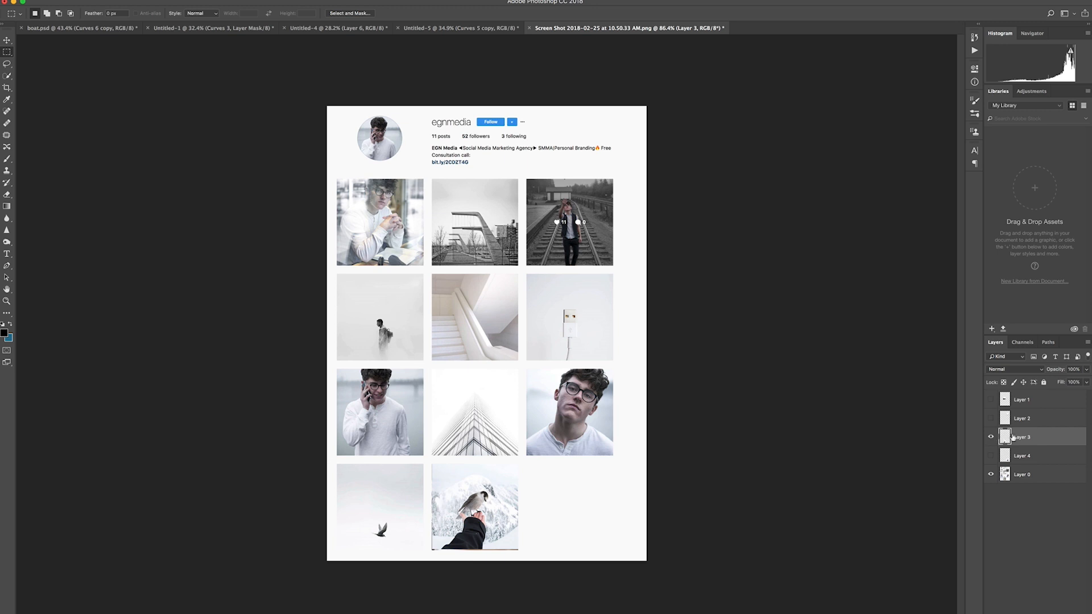
{"action": "left_click", "coordinate": [991, 420]}
{"action": "left_click", "coordinate": [990, 400]}
{"action": "left_click", "coordinate": [991, 456]}
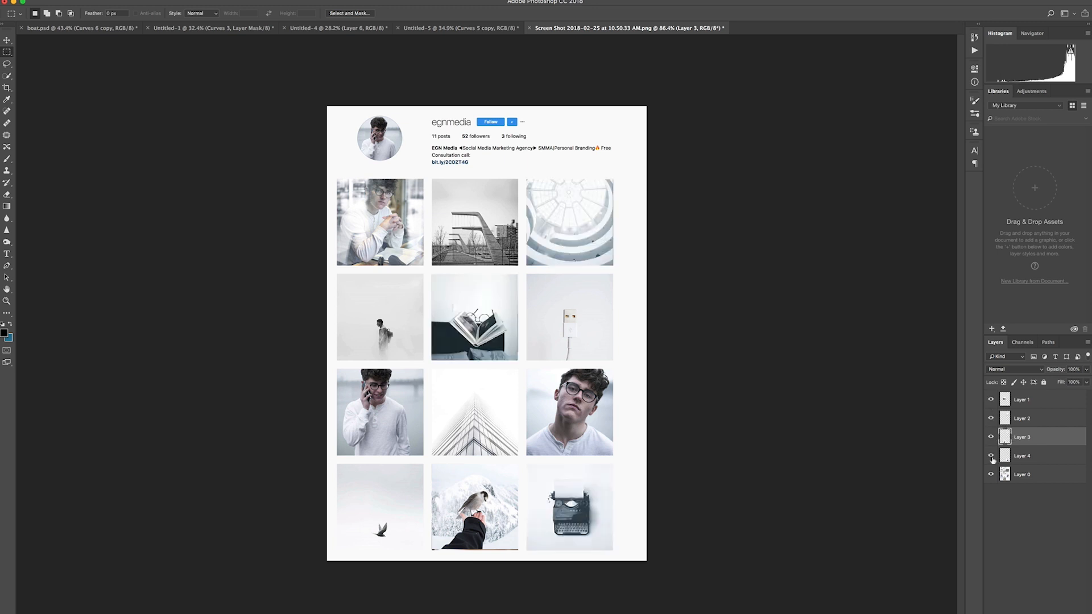
- Move the bird photo onto the book photo's slot in the second row and put Layer 3 on top of the layer stack
{"action": "scroll", "coordinate": [465, 340], "scroll_direction": "down", "scroll_amount": 3}
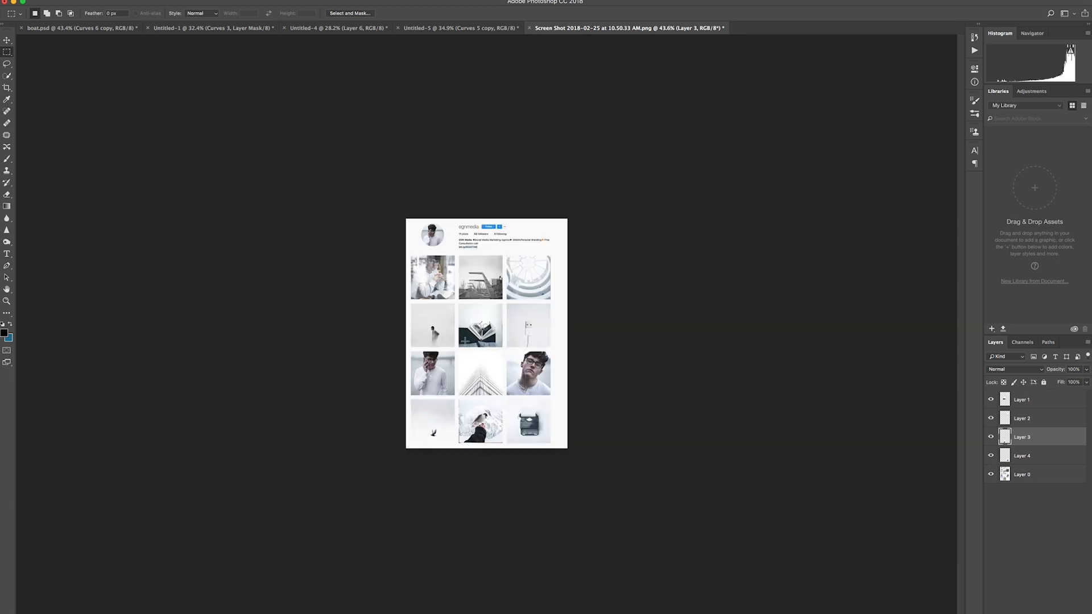
{"action": "scroll", "coordinate": [465, 341], "scroll_direction": "up", "scroll_amount": 2}
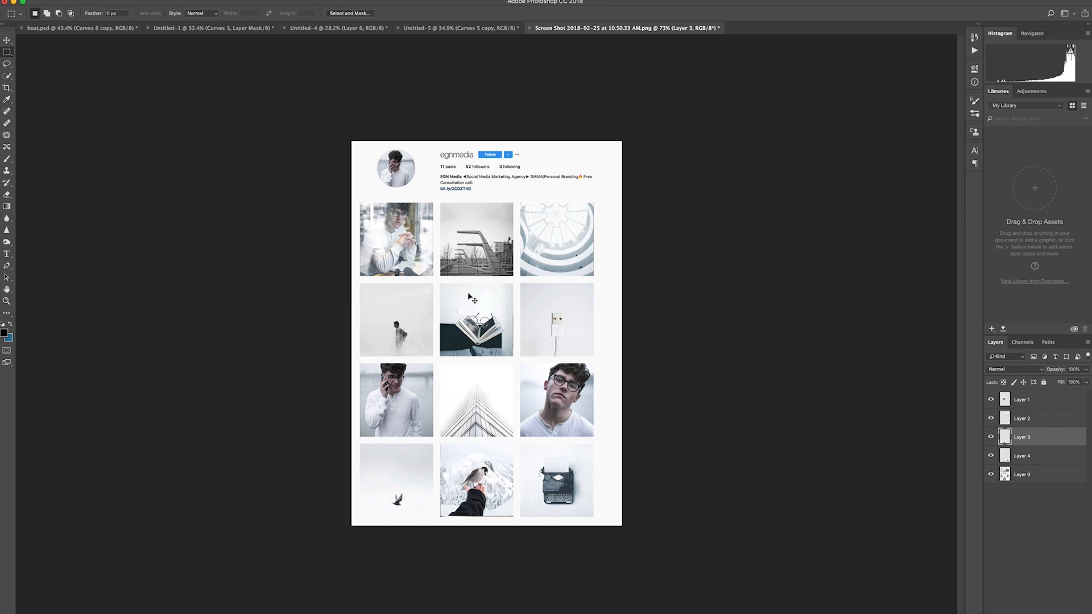
{"action": "scroll", "coordinate": [479, 296], "scroll_direction": "up", "scroll_amount": 2}
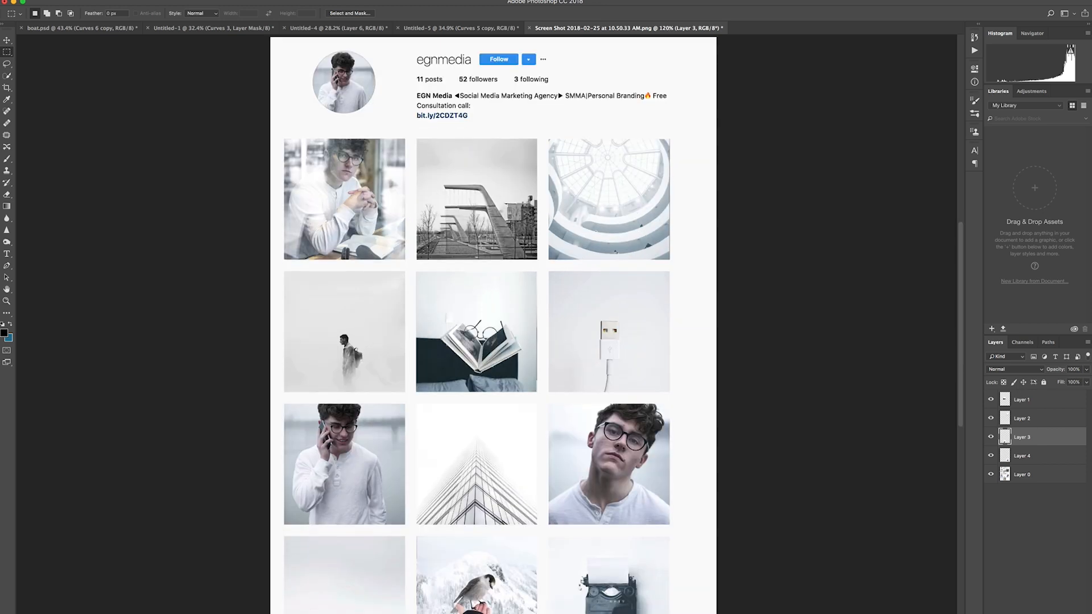
{"action": "scroll", "coordinate": [370, 177], "scroll_direction": "down", "scroll_amount": 2}
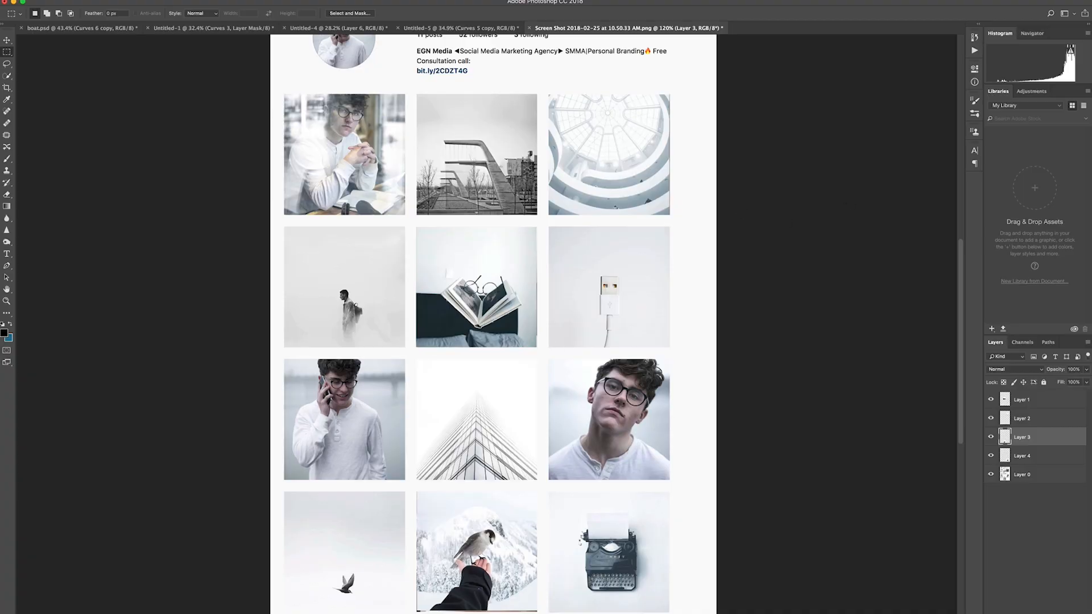
{"action": "key", "text": "v"}
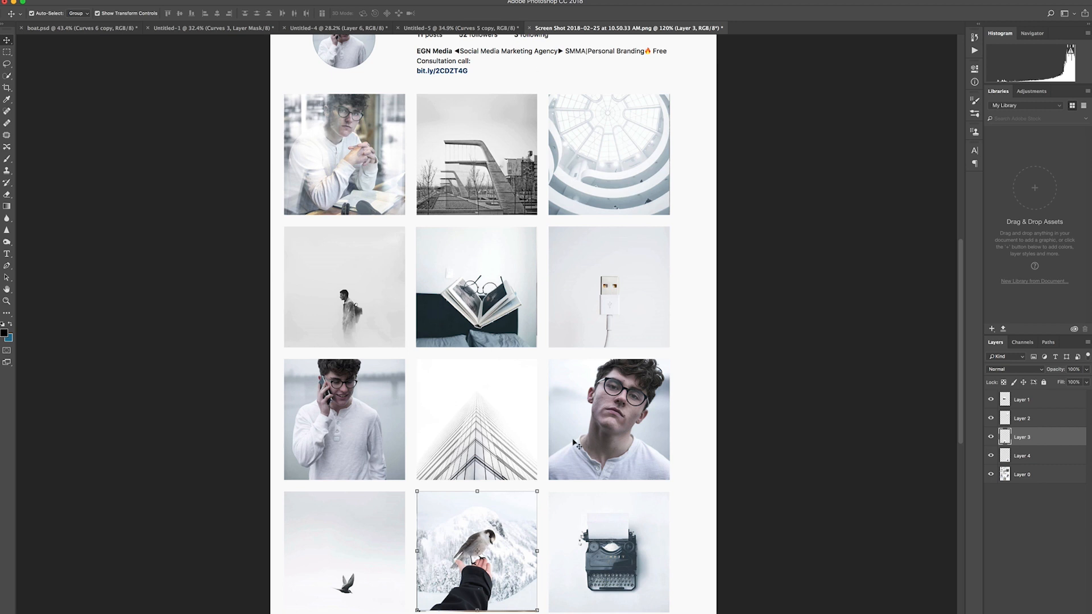
{"action": "left_click_drag", "start_coordinate": [505, 535], "coordinate": [504, 271]}
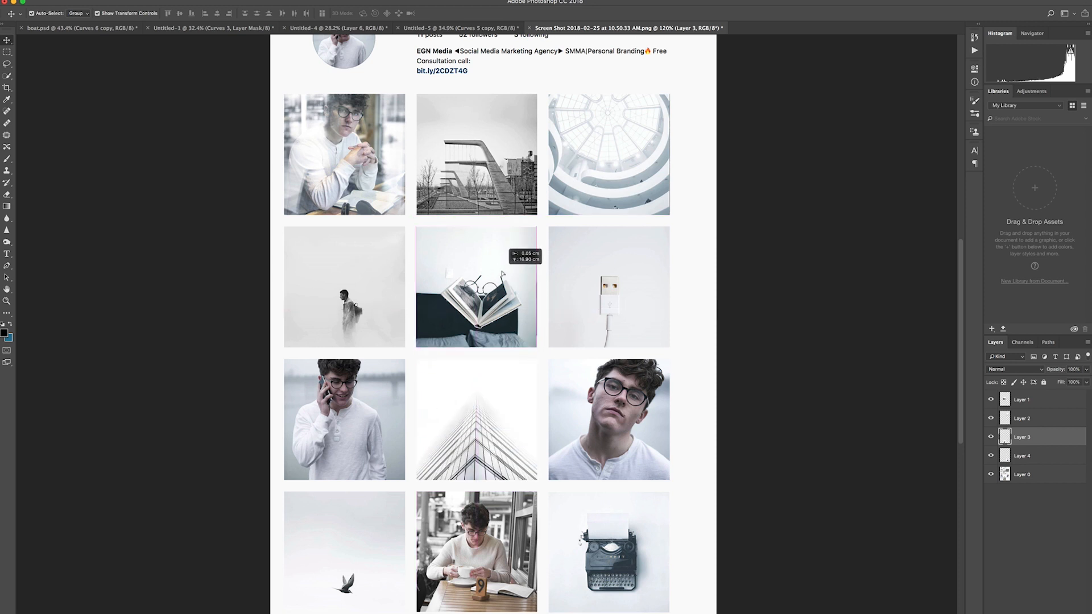
{"action": "left_click_drag", "start_coordinate": [1021, 426], "coordinate": [1021, 394]}
{"action": "left_click", "coordinate": [765, 386]}
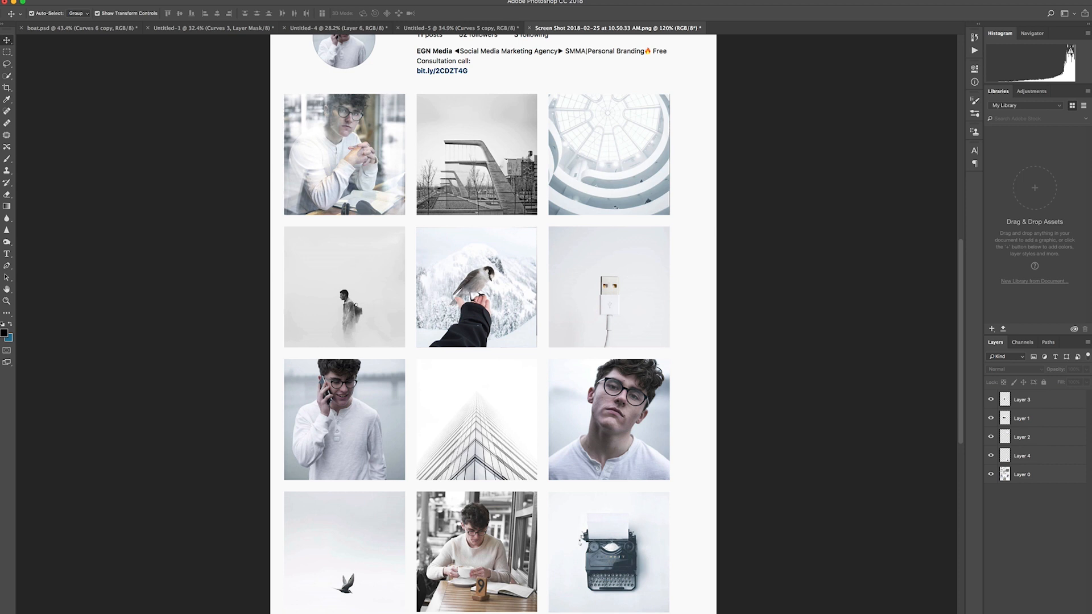
- Switch to Finder and browse from the important-stuff folder on the desktop through the projects folder to Portraits
{"action": "left_click_drag", "start_coordinate": [613, 3], "coordinate": [773, 3]}
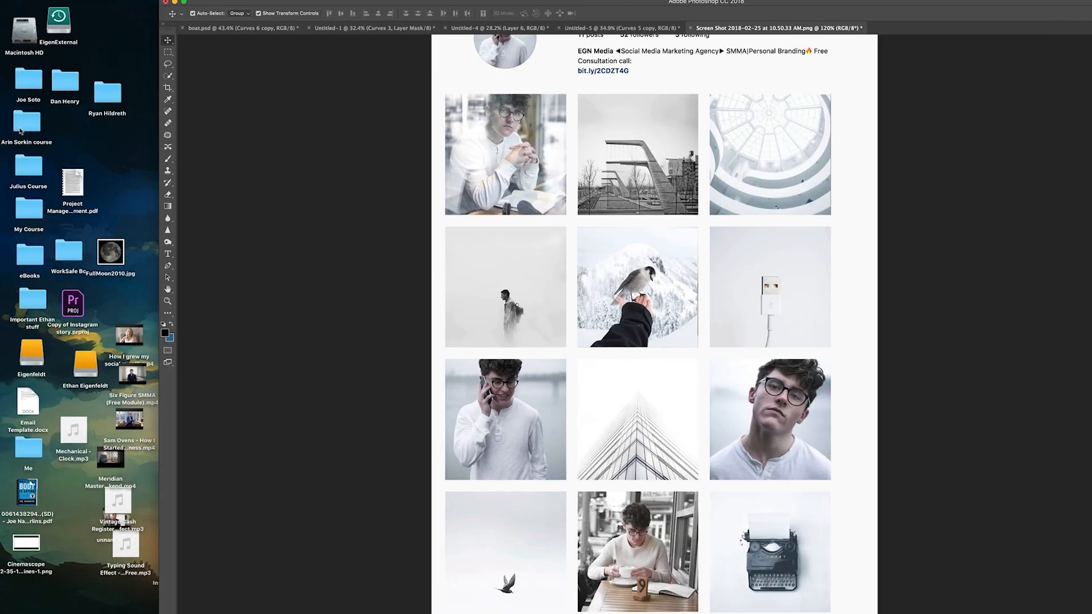
{"action": "double_click", "coordinate": [49, 316]}
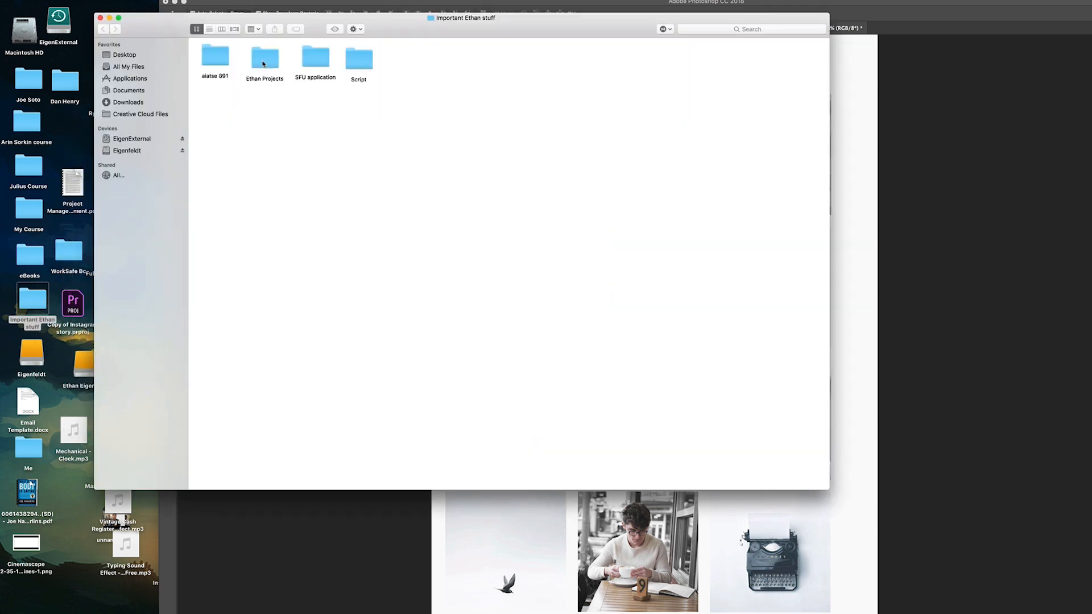
{"action": "double_click", "coordinate": [263, 64]}
{"action": "double_click", "coordinate": [254, 57]}
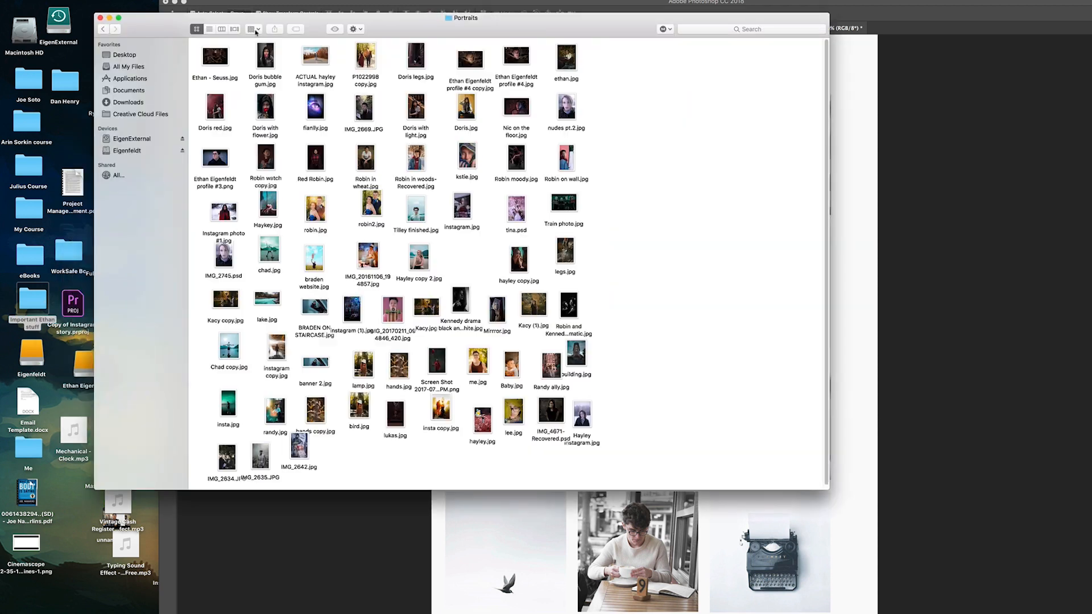
{"action": "left_click_drag", "start_coordinate": [257, 24], "coordinate": [193, 24]}
- Preview IMG_20161106_194857.jpg, open it as a separate Photoshop document, and close the Portraits window
{"action": "left_click", "coordinate": [305, 257]}
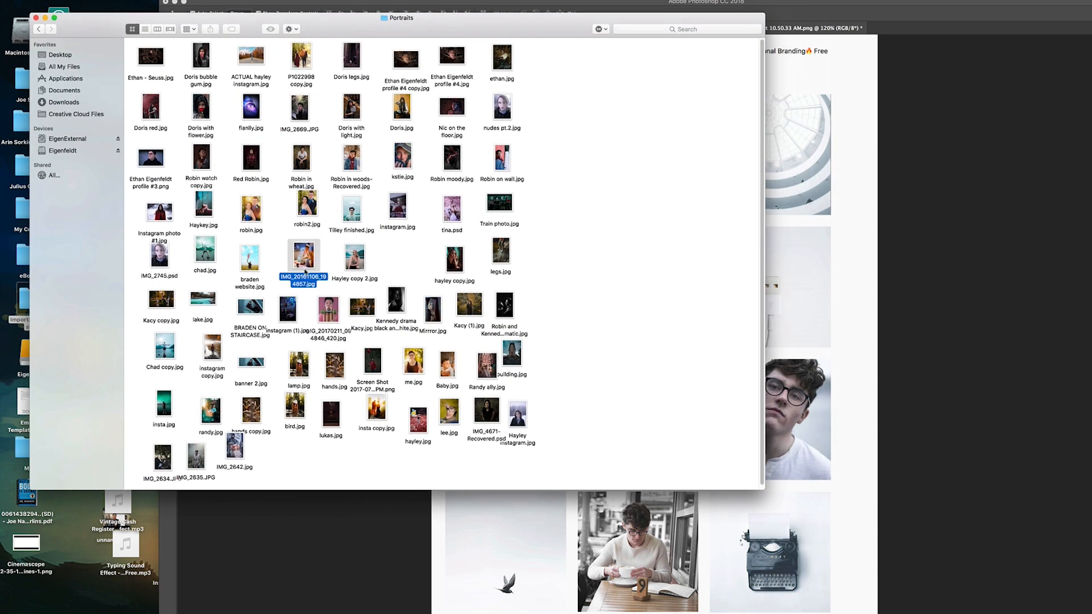
{"action": "key", "text": "space"}
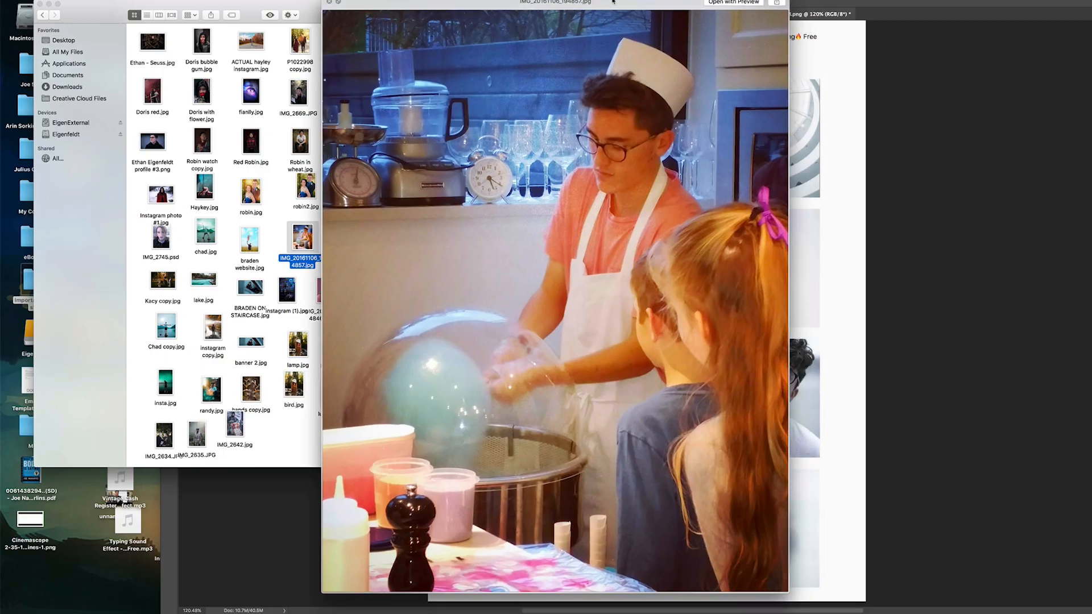
{"action": "key", "text": "space"}
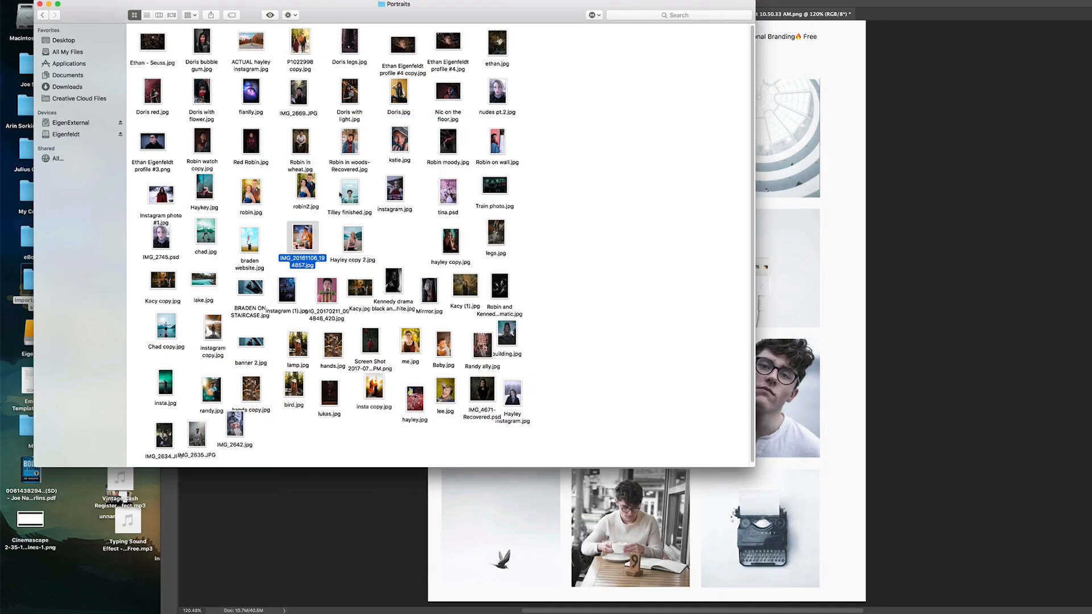
{"action": "left_click_drag", "start_coordinate": [302, 237], "coordinate": [887, 26]}
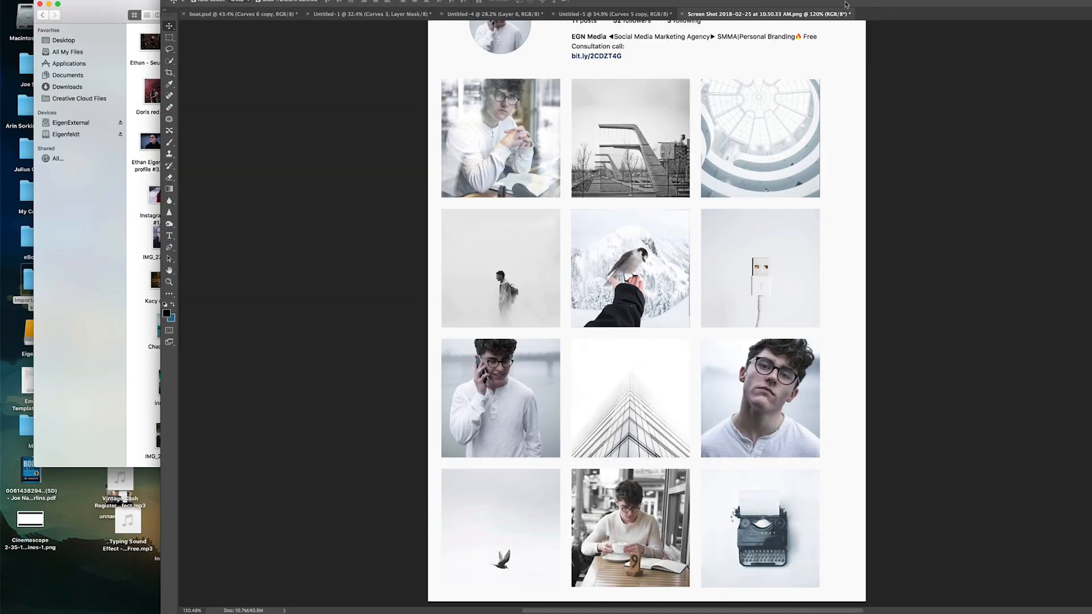
{"action": "left_click", "coordinate": [40, 4]}
- Browse the slide screenshots in the desktop folder Shit to view the one about deciding between a warm-toned or cool-toned feed
{"action": "left_click_drag", "start_coordinate": [239, 1], "coordinate": [369, 2]}
{"action": "double_click", "coordinate": [285, 77]}
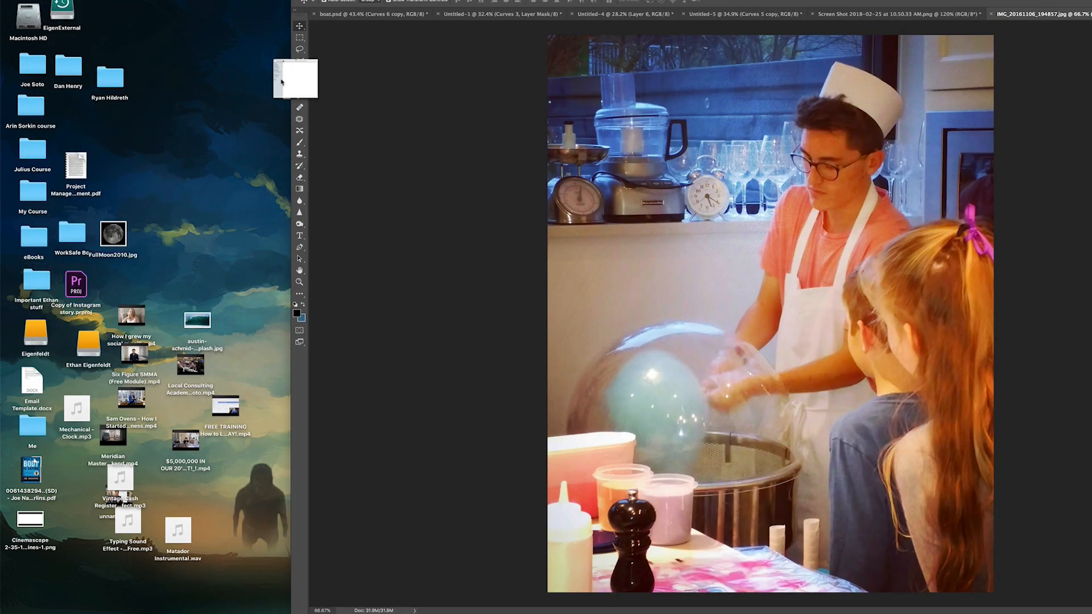
{"action": "left_click", "coordinate": [348, 227]}
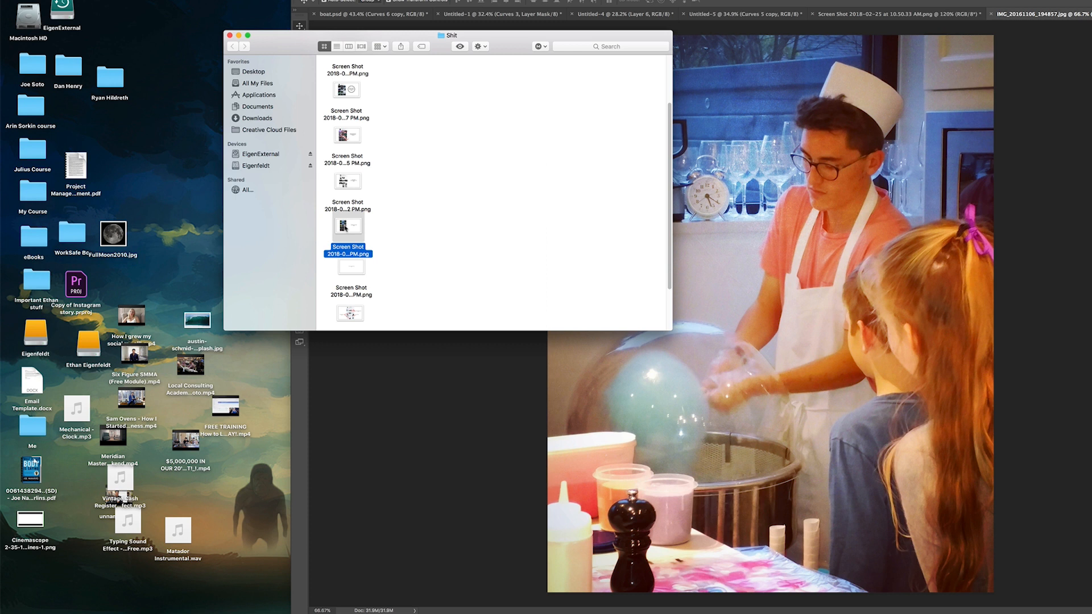
{"action": "key", "text": "space"}
{"action": "key", "text": "Up"}
{"action": "key", "text": "Up"}
{"action": "key", "text": "Up"}
{"action": "key", "text": "Up"}
{"action": "key", "text": "Down"}
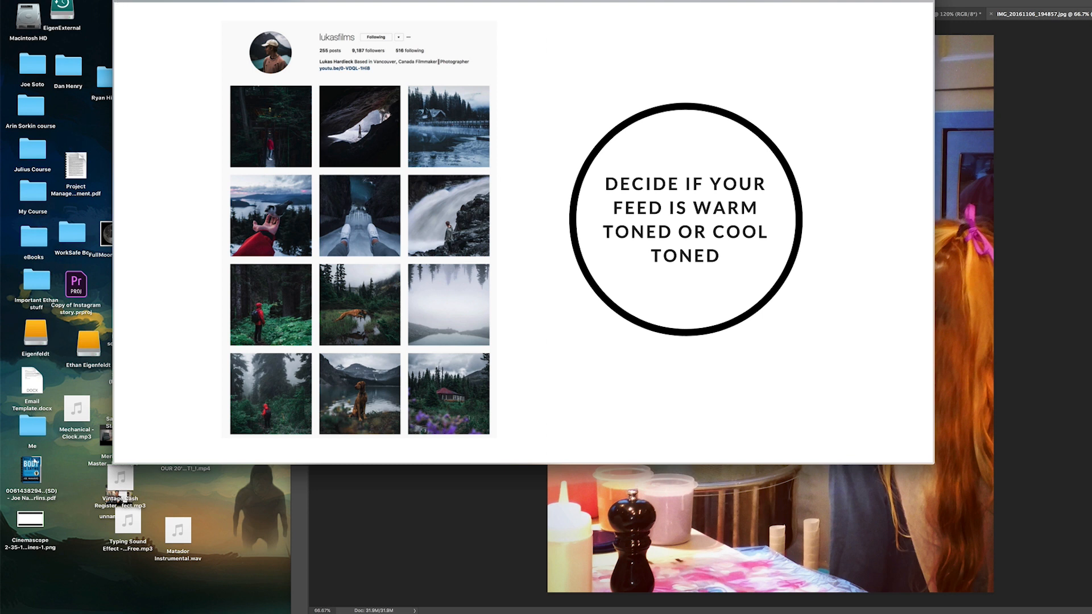
{"action": "key", "text": "space"}
- Show the warm-or-cool-toned feed slide again in a smaller preview, and bring the chef photo back into full view in Photoshop
{"action": "left_click_drag", "start_coordinate": [334, 2], "coordinate": [275, 3]}
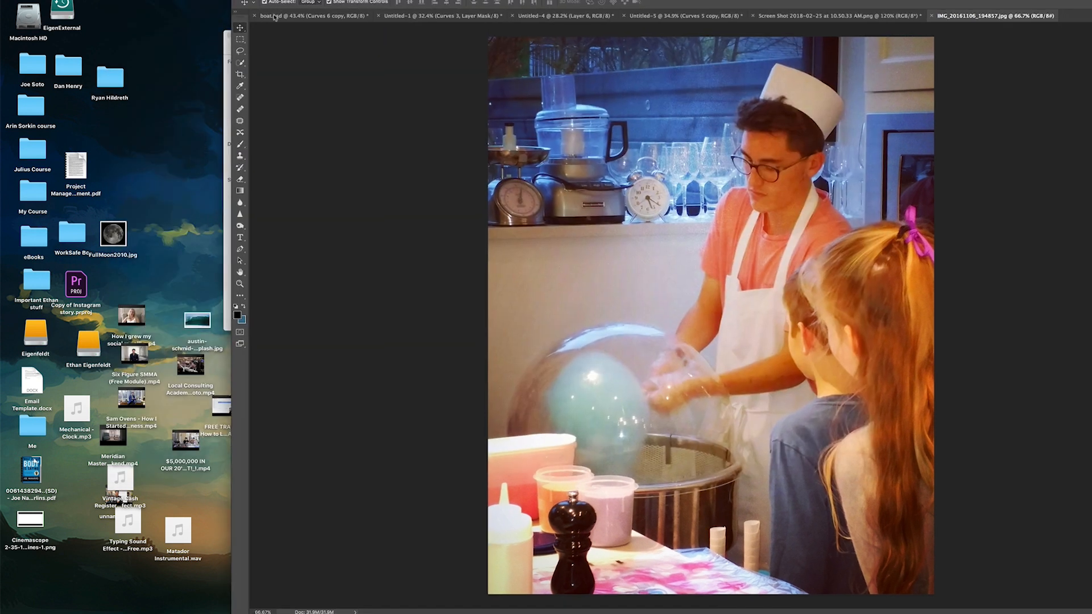
{"action": "left_click", "coordinate": [227, 95]}
{"action": "left_click_drag", "start_coordinate": [319, 35], "coordinate": [149, 27]}
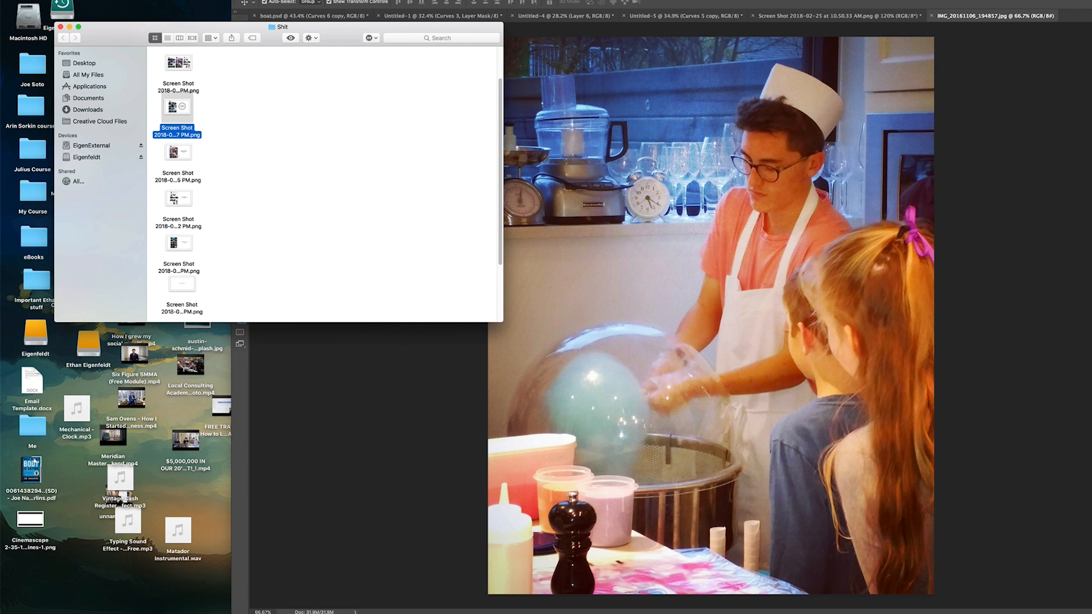
{"action": "key", "text": "space"}
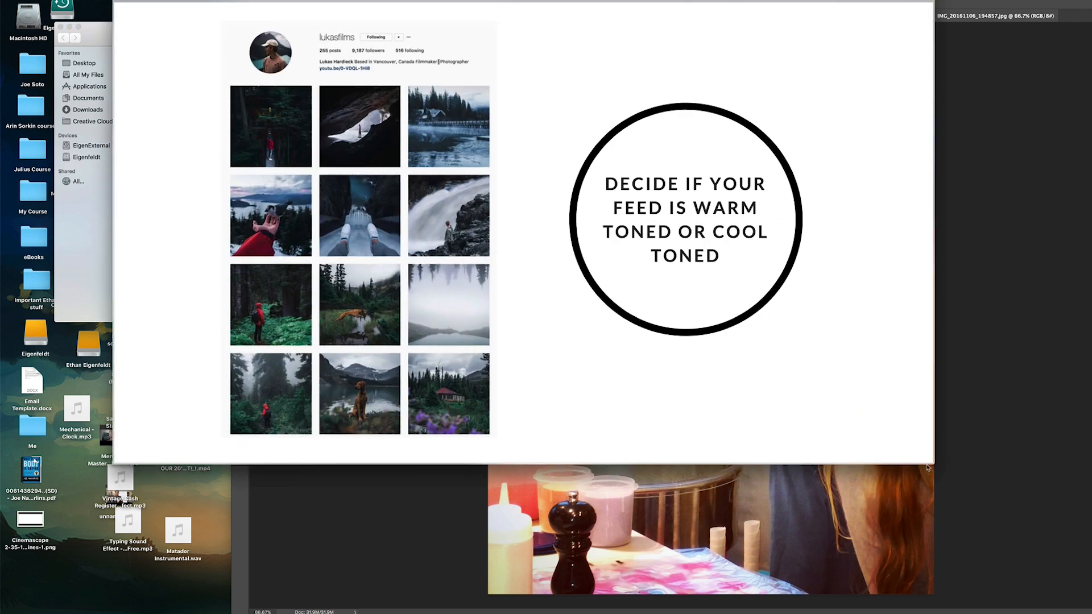
{"action": "left_click_drag", "start_coordinate": [932, 462], "coordinate": [403, 550]}
{"action": "left_click_drag", "start_coordinate": [278, 1], "coordinate": [190, 1]}
{"action": "left_click", "coordinate": [341, 37]}
{"action": "left_click", "coordinate": [388, 2]}
{"action": "left_click_drag", "start_coordinate": [387, 1], "coordinate": [159, 1]}
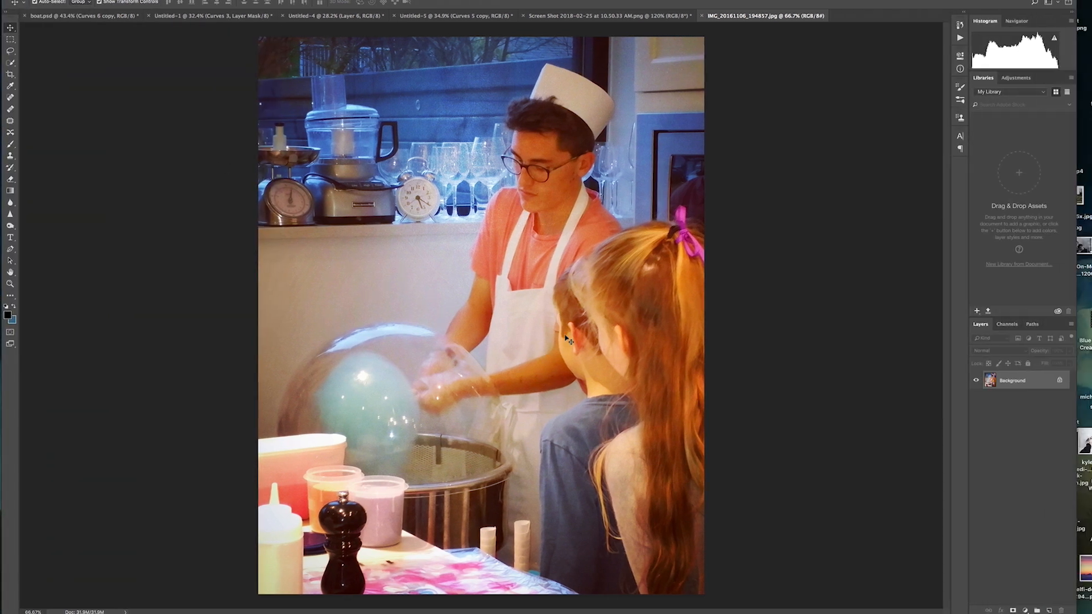
- Unlock the photo's Background layer and add a Hue/Saturation adjustment layer with Saturation set to -53
{"action": "left_click", "coordinate": [1060, 380]}
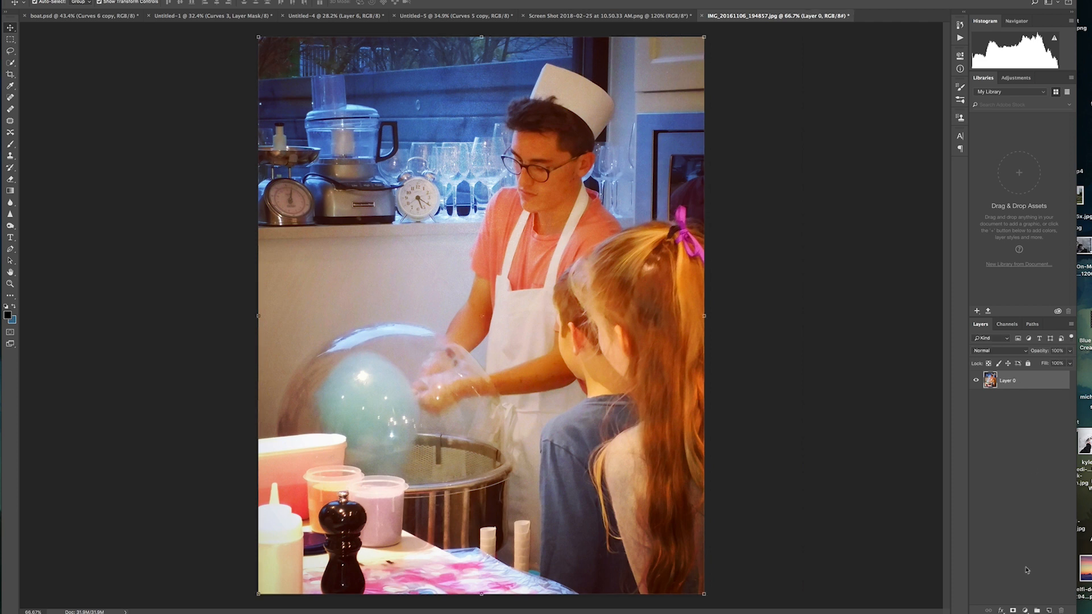
{"action": "left_click", "coordinate": [1025, 610]}
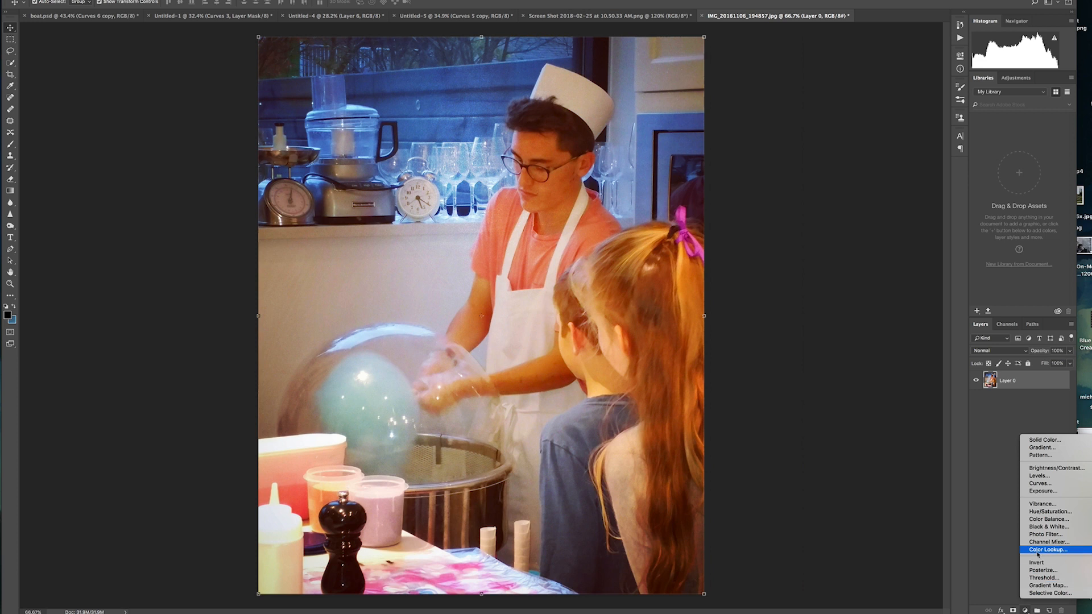
{"action": "left_click", "coordinate": [1056, 513]}
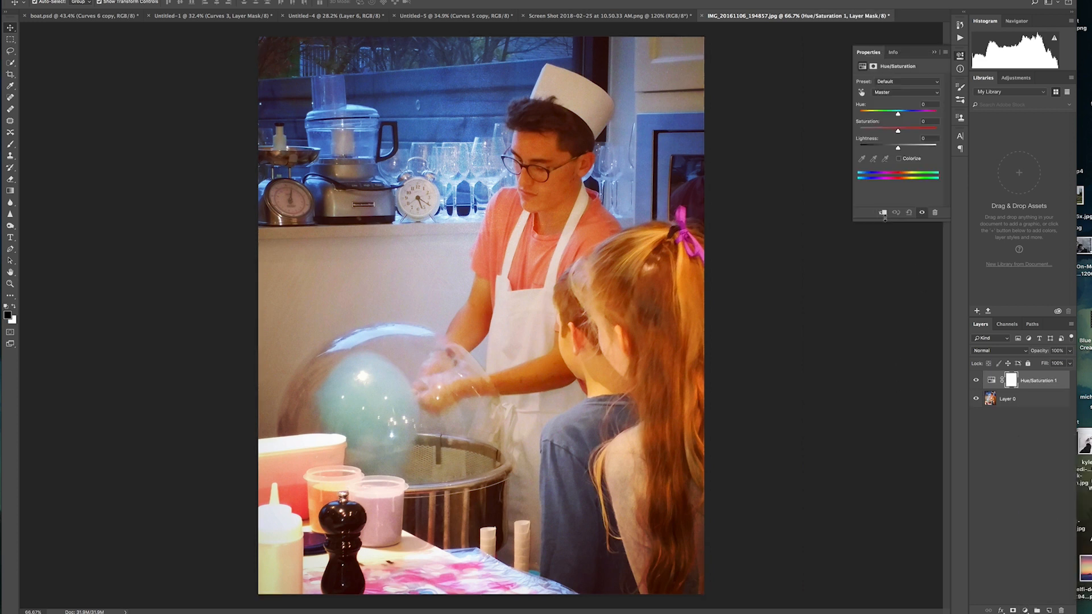
{"action": "left_click", "coordinate": [886, 129]}
{"action": "left_click", "coordinate": [879, 131]}
{"action": "left_click_drag", "start_coordinate": [882, 133], "coordinate": [878, 135]}
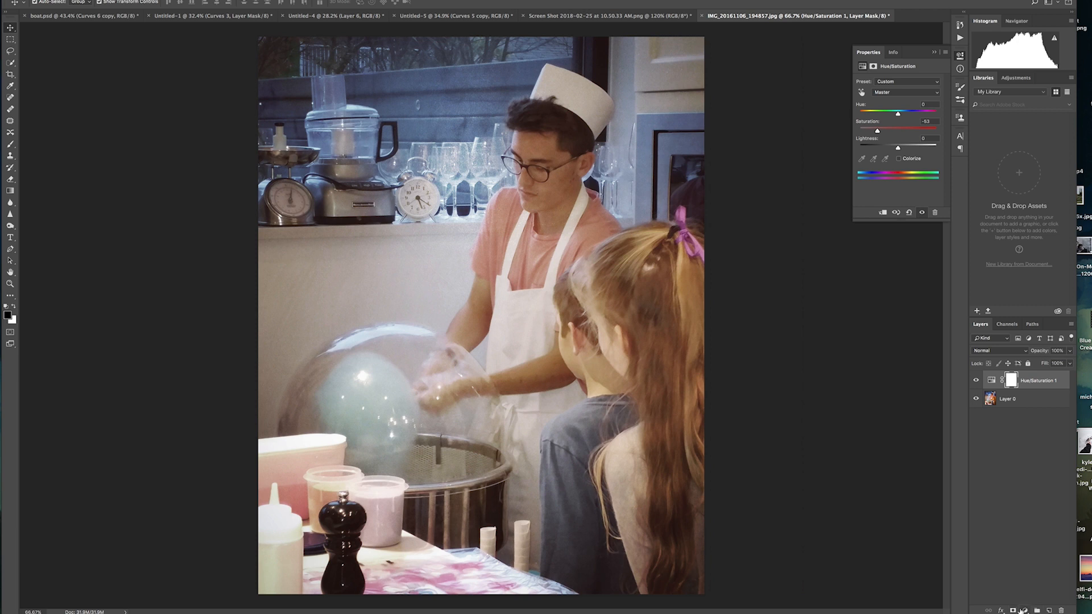
- Add a Color Balance adjustment layer above Hue/Saturation 1 and shift its midtones toward cyan at -22
{"action": "left_click", "coordinate": [1022, 610]}
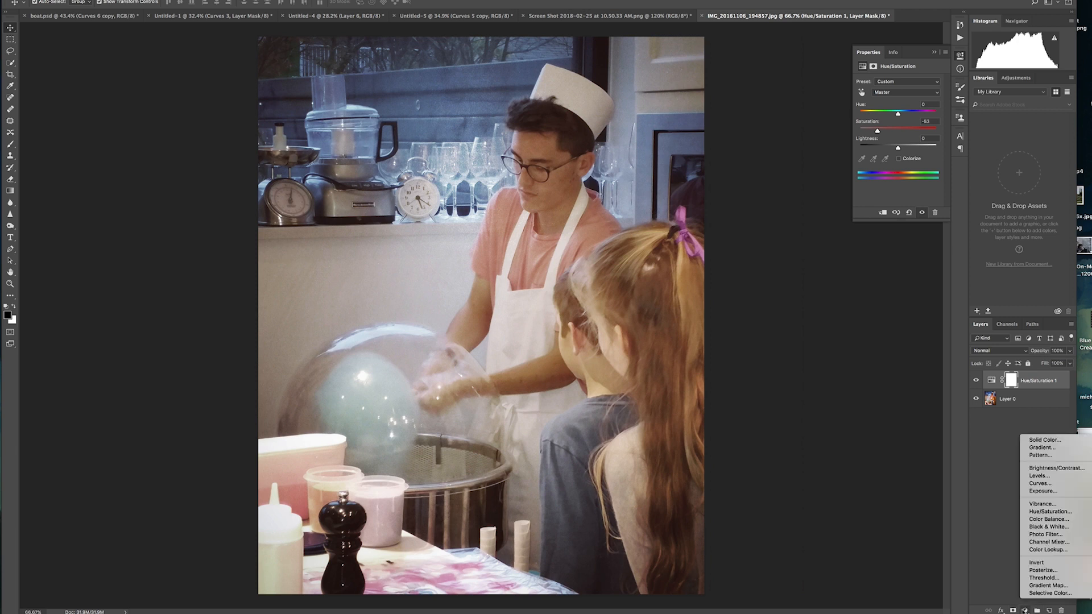
{"action": "left_click", "coordinate": [1059, 520]}
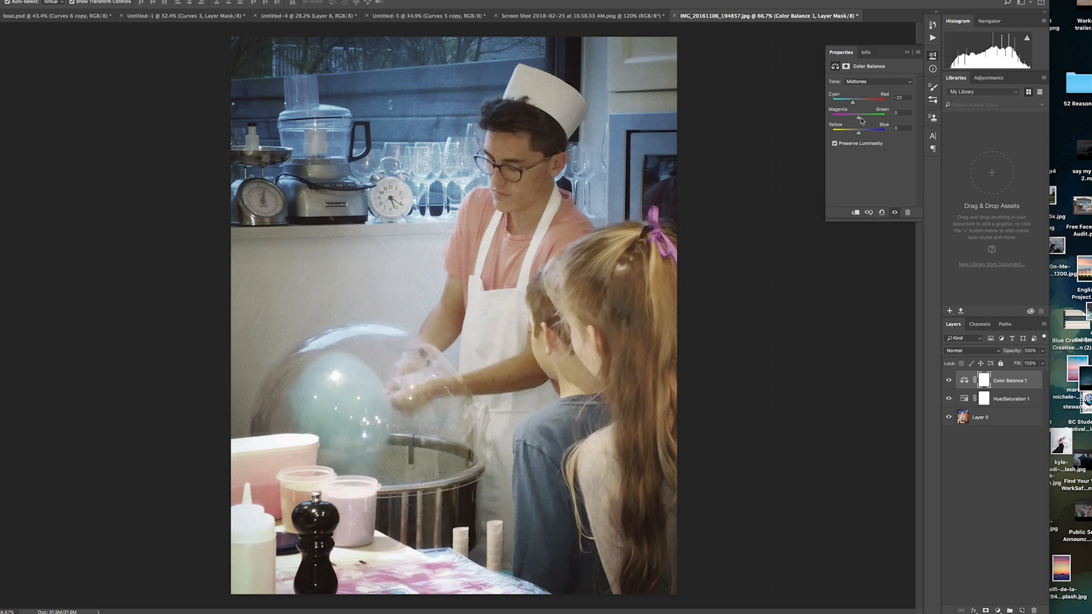
- Try shifting the Color Balance highlights toward green at +27 and undo the change
{"action": "left_click", "coordinate": [876, 81]}
{"action": "left_click", "coordinate": [861, 88]}
{"action": "left_click_drag", "start_coordinate": [858, 118], "coordinate": [871, 118]}
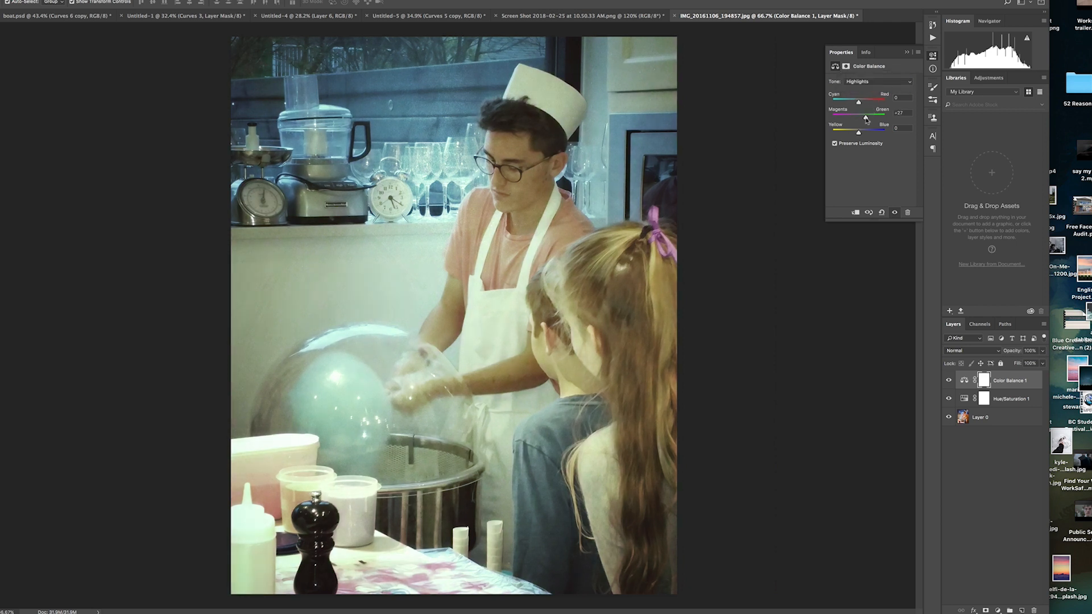
{"action": "key", "text": "super+z"}
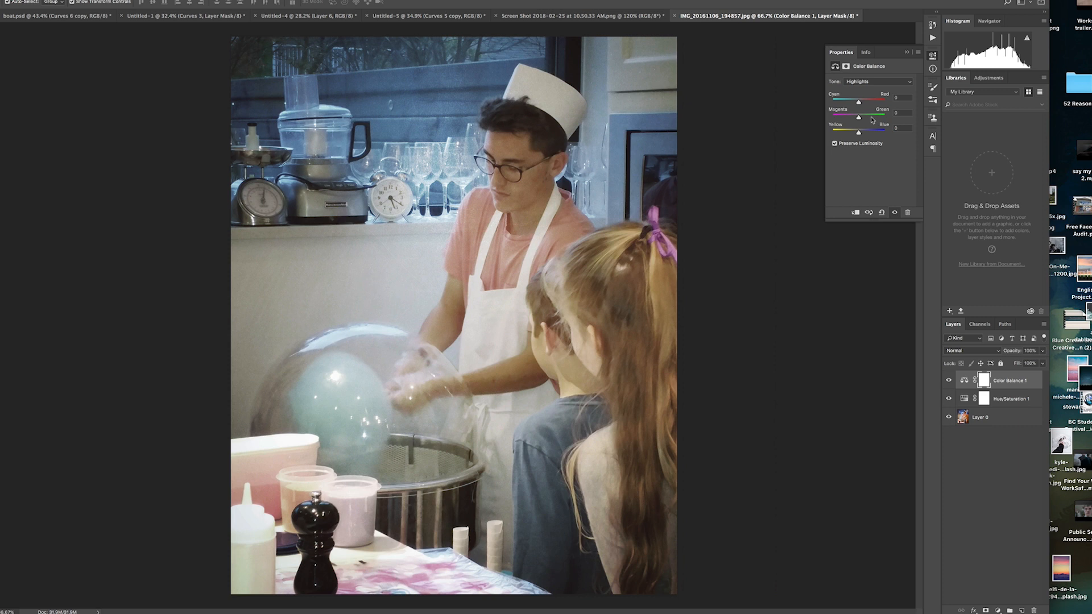
- Set the Color Balance midtones to Cyan-Red -27, Magenta-Green +16 and Yellow-Blue +22, and the shadows' Yellow-Blue to +10
{"action": "left_click", "coordinate": [891, 82]}
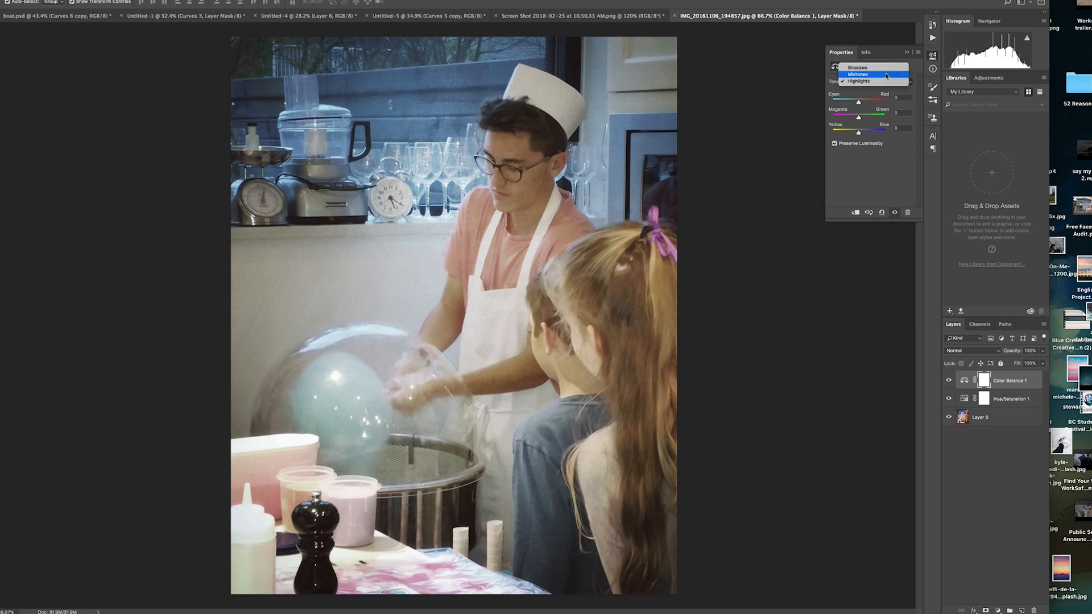
{"action": "left_click", "coordinate": [888, 74]}
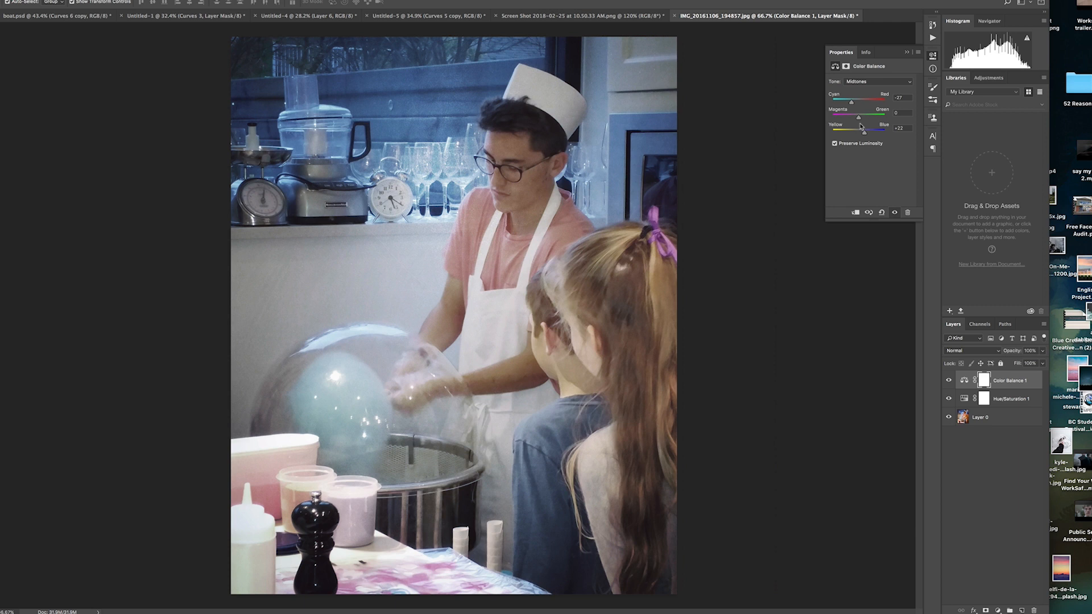
{"action": "left_click_drag", "start_coordinate": [863, 119], "coordinate": [861, 121]}
{"action": "left_click", "coordinate": [879, 81]}
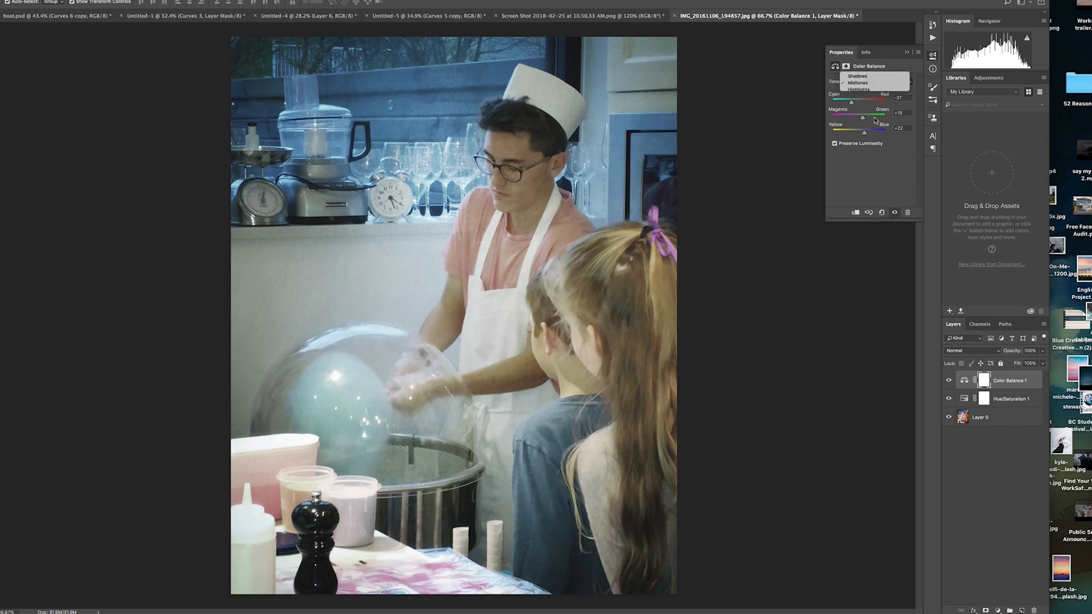
{"action": "left_click", "coordinate": [860, 72]}
{"action": "left_click_drag", "start_coordinate": [862, 133], "coordinate": [857, 133]}
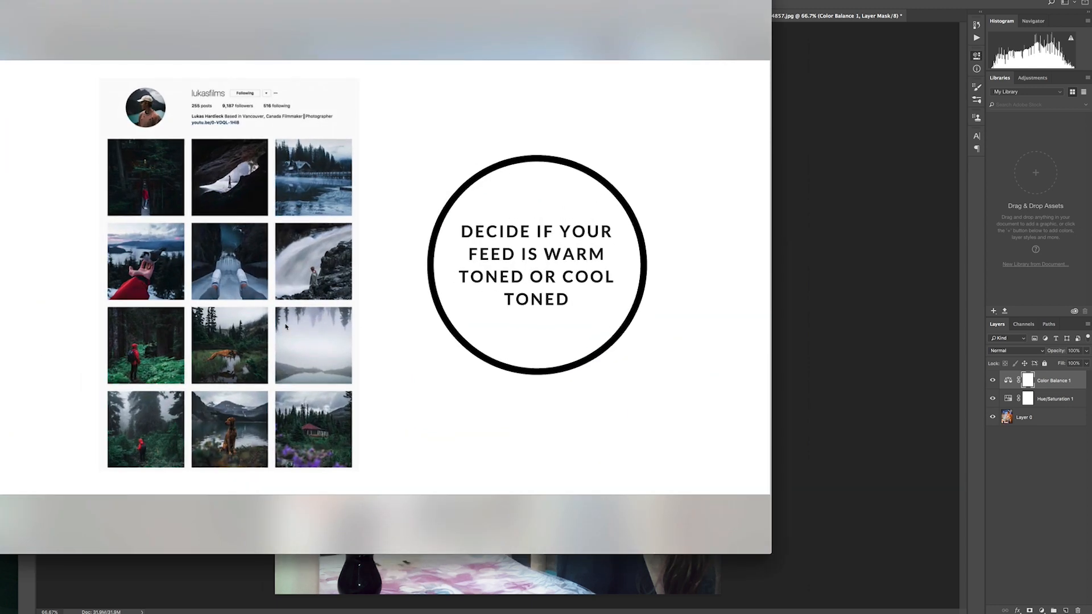
- Check the cool-toned feed slide for reference, return to the photo, and undo a trial Color Balance shift in the shadows
{"action": "left_click_drag", "start_coordinate": [346, 291], "coordinate": [300, 288]}
{"action": "key", "text": "super+Tab"}
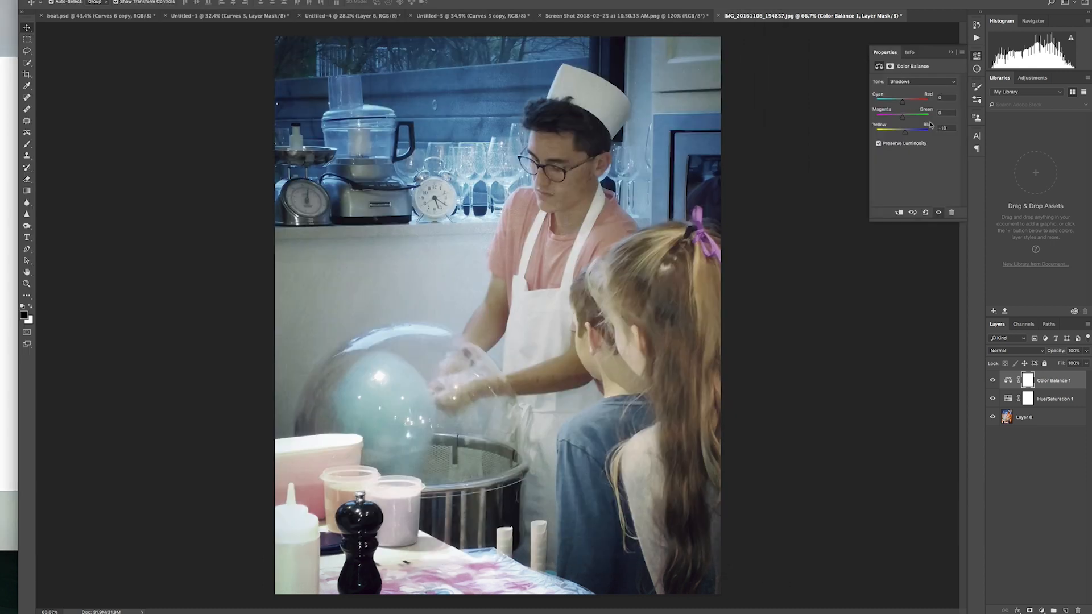
{"action": "left_click_drag", "start_coordinate": [901, 102], "coordinate": [902, 120]}
{"action": "key", "text": "super+z"}
- Try out and undo Color Balance shifts in the highlights, nudge the highlights slightly toward blue, and close the layer's properties
{"action": "left_click", "coordinate": [915, 83]}
{"action": "left_click", "coordinate": [906, 94]}
{"action": "left_click_drag", "start_coordinate": [903, 102], "coordinate": [898, 135]}
{"action": "key", "text": "super+z"}
{"action": "key", "text": "super+z"}
{"action": "left_click_drag", "start_coordinate": [902, 134], "coordinate": [906, 134]}
{"action": "left_click", "coordinate": [949, 54]}
- Toggle the Color Balance 1 layer's visibility to compare the photo with and without the color shift
{"action": "left_click", "coordinate": [992, 381]}
{"action": "left_click", "coordinate": [992, 381]}
{"action": "left_click", "coordinate": [993, 381]}
{"action": "left_click", "coordinate": [993, 382]}
{"action": "left_click", "coordinate": [992, 382]}
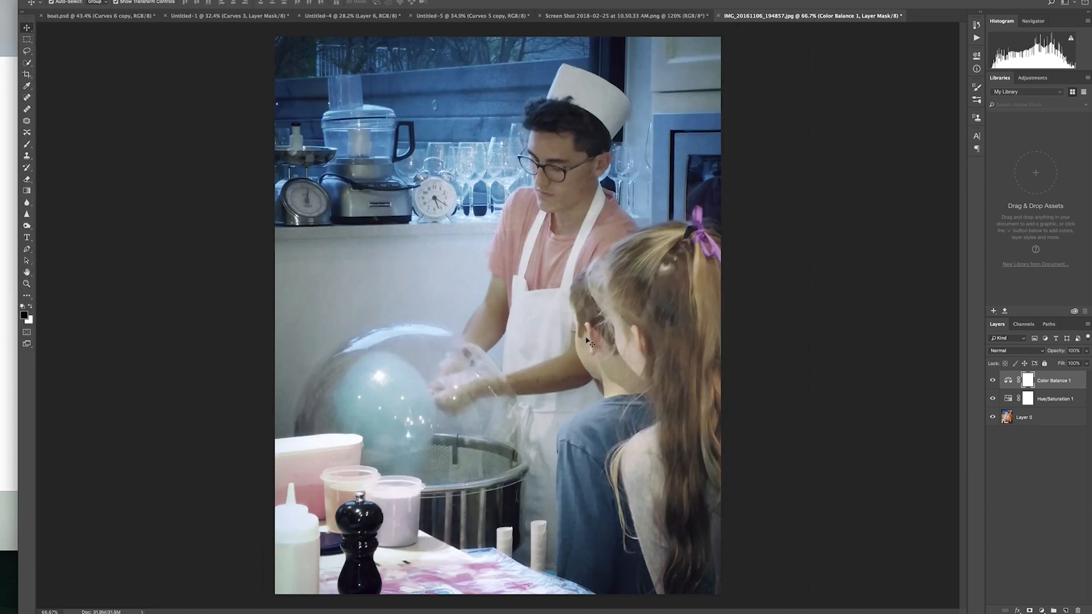
- Try a Curves adjustment layer with the white point's output at 226 and a point at input 101, output 74, and hide it
{"action": "left_click", "coordinate": [1042, 611]}
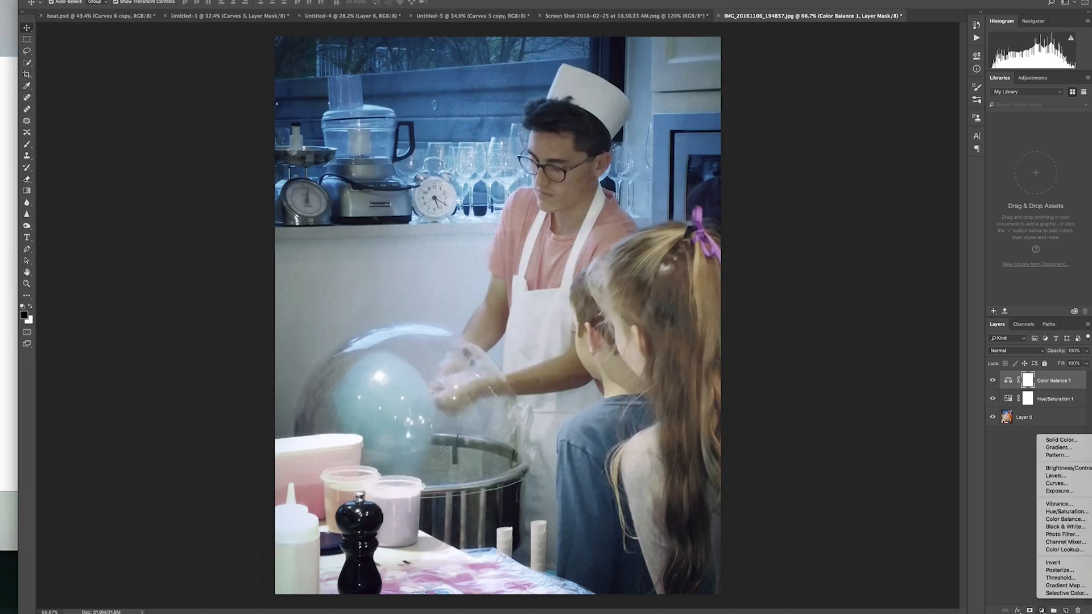
{"action": "left_click", "coordinate": [1056, 484]}
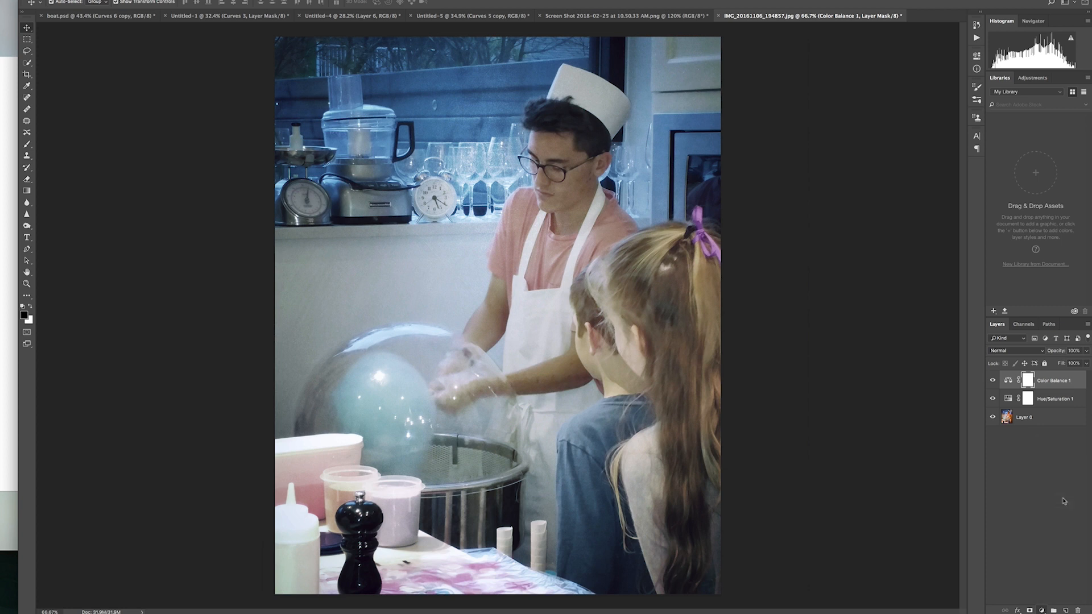
{"action": "left_click_drag", "start_coordinate": [894, 162], "coordinate": [898, 164]}
{"action": "left_click_drag", "start_coordinate": [952, 102], "coordinate": [952, 108]}
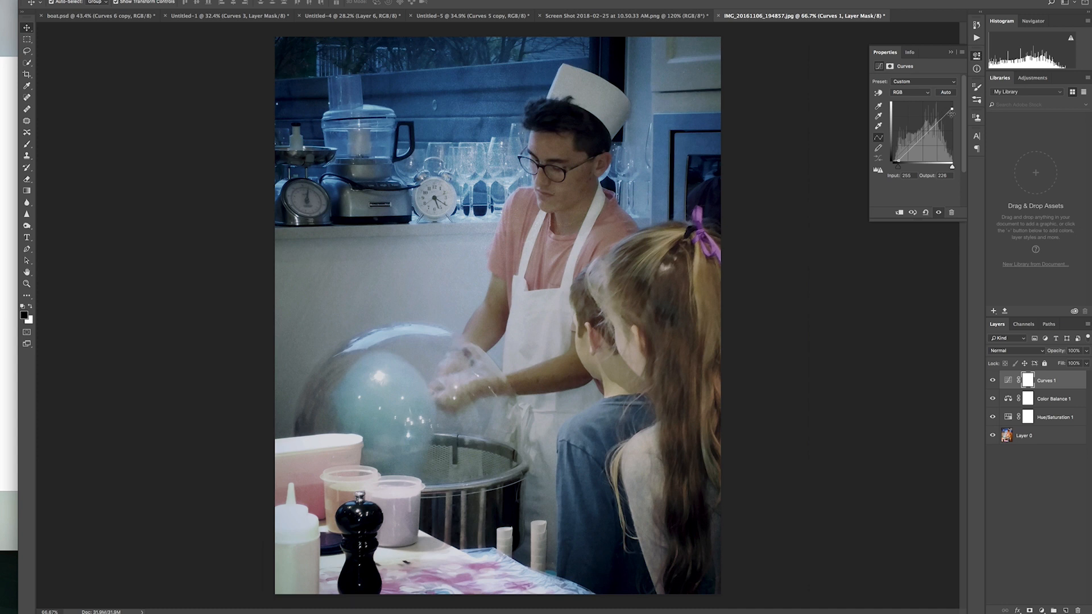
{"action": "left_click_drag", "start_coordinate": [940, 121], "coordinate": [916, 143]}
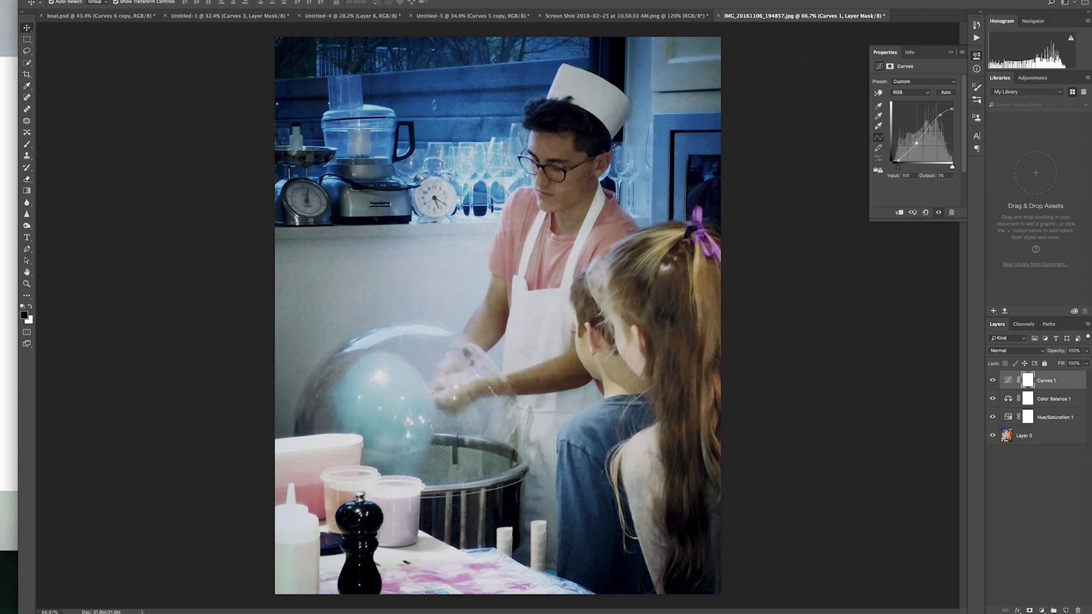
{"action": "left_click", "coordinate": [992, 380]}
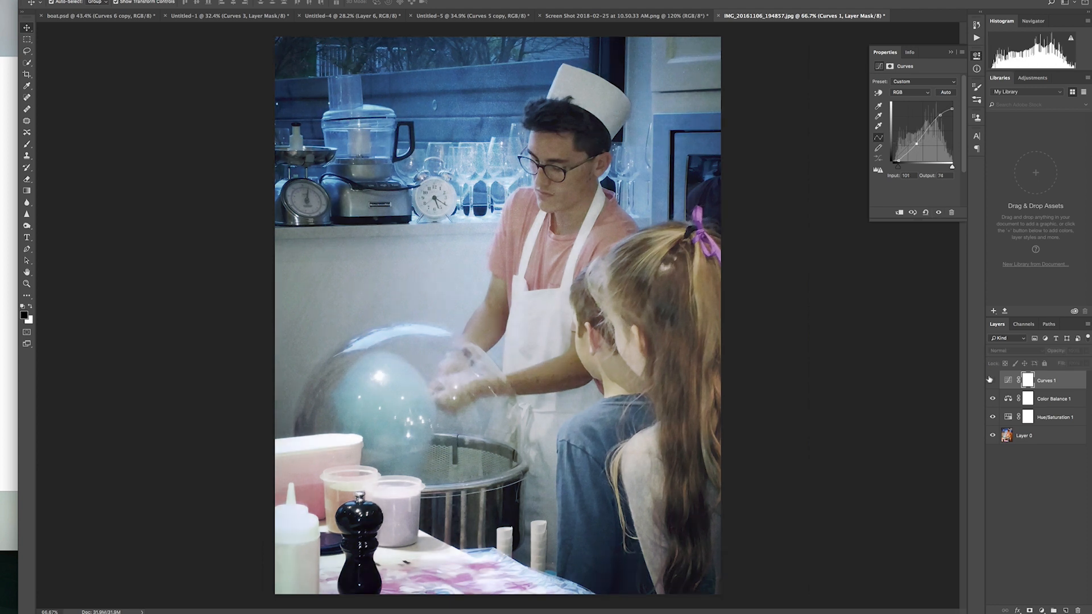
- Add a Brightness/Contrast adjustment layer with Brightness -21 and Contrast 44
{"action": "left_click", "coordinate": [1042, 610]}
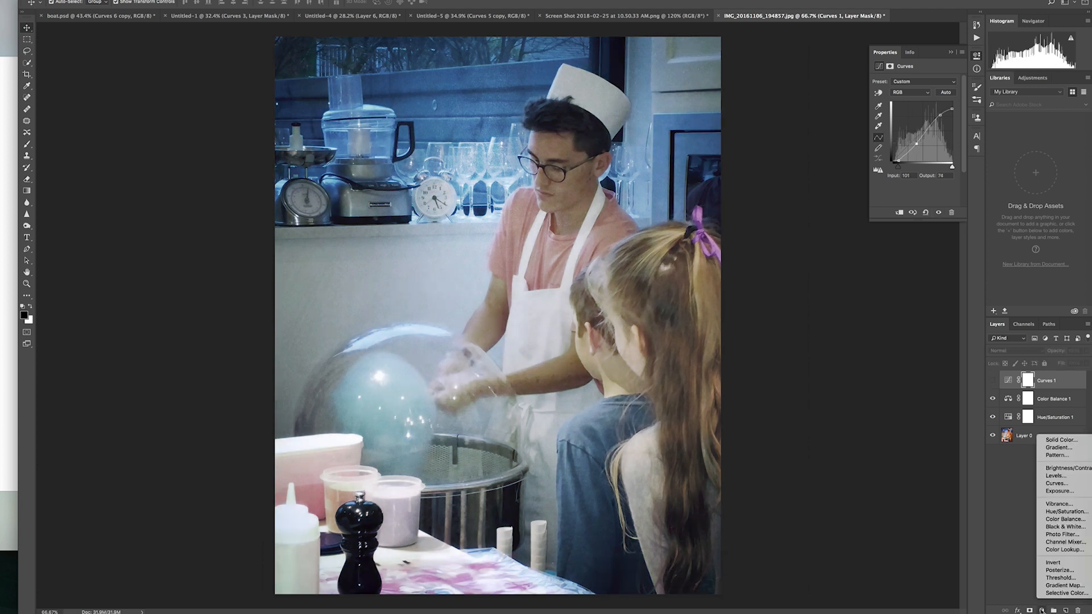
{"action": "left_click", "coordinate": [1063, 468]}
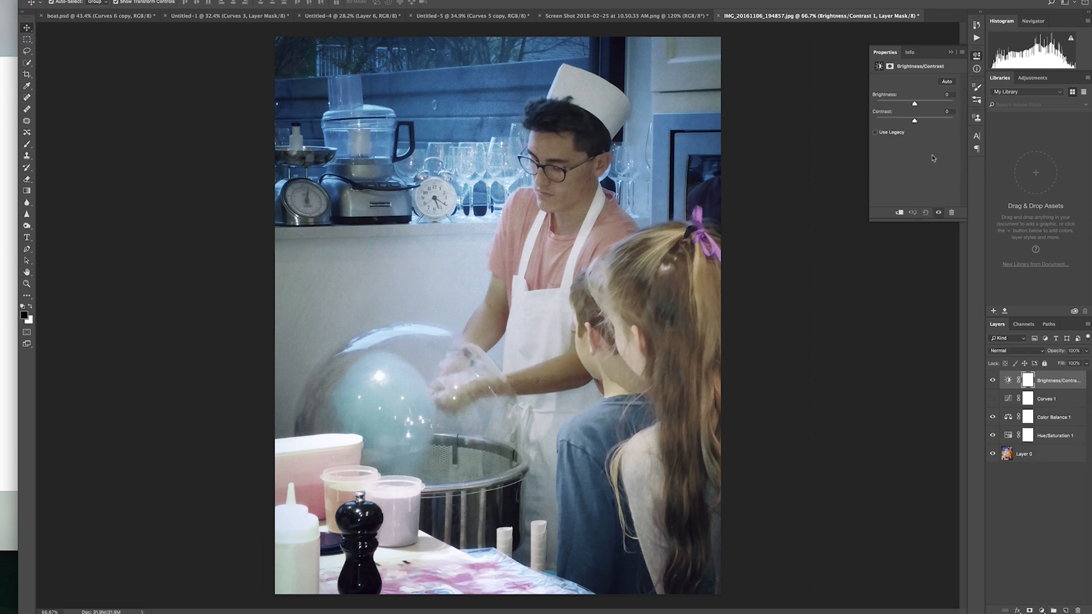
{"action": "left_click_drag", "start_coordinate": [928, 120], "coordinate": [932, 121]}
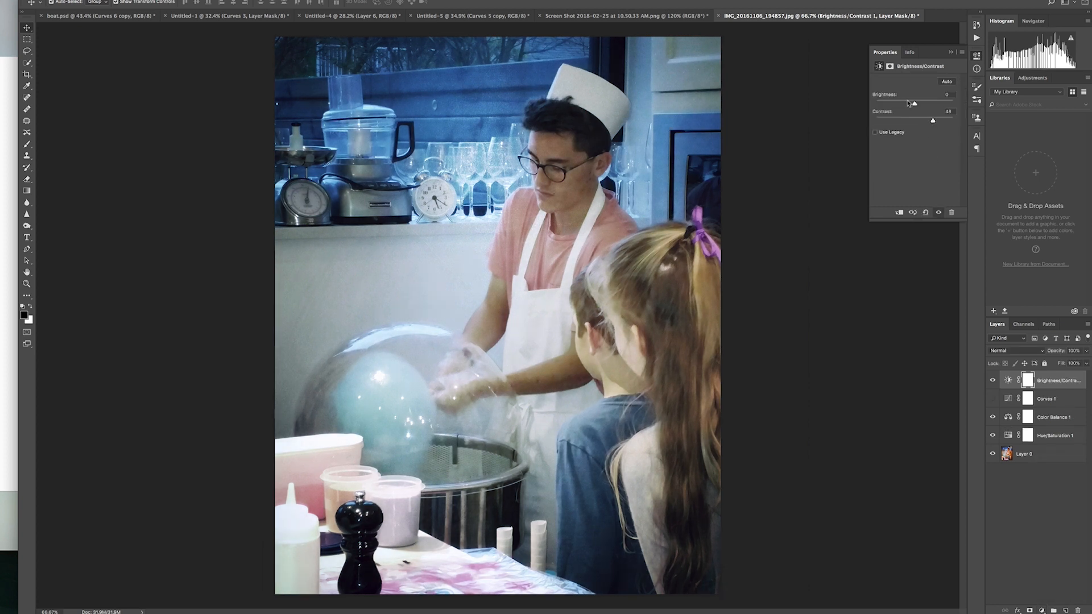
{"action": "left_click", "coordinate": [908, 103]}
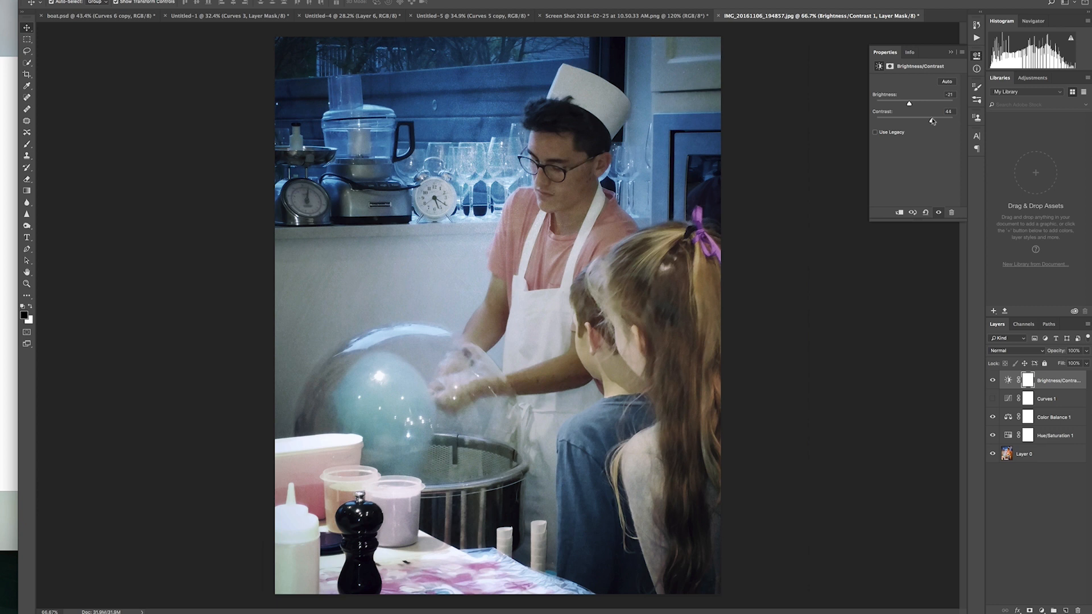
{"action": "left_click", "coordinate": [951, 53]}
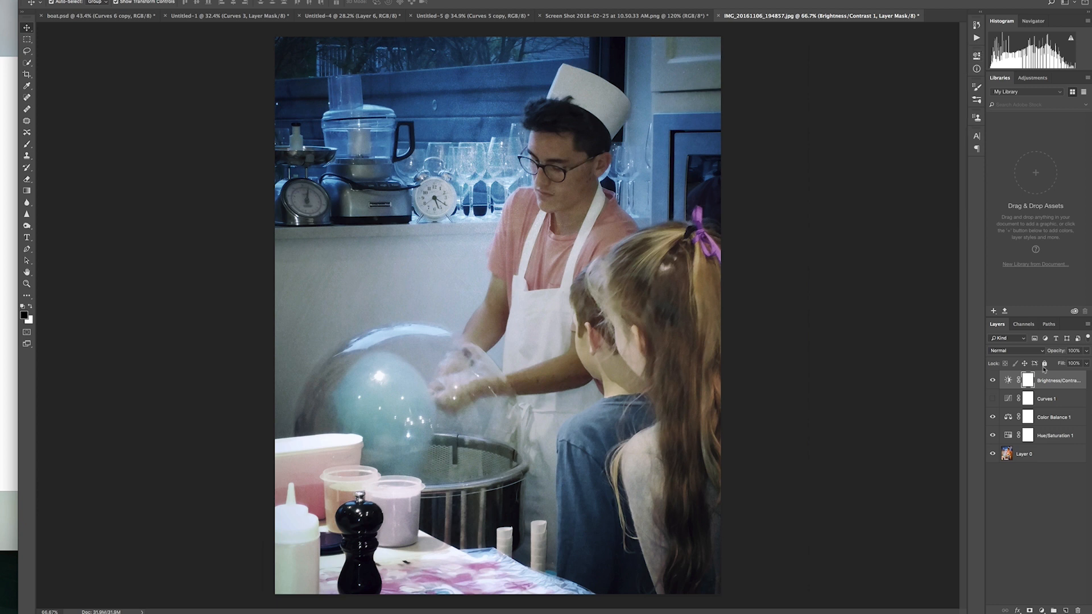
- Compare the photo with the Brightness/Contrast and Curves layers switched on and off, and delete the Curves 1 layer
{"action": "left_click", "coordinate": [990, 381]}
{"action": "left_click", "coordinate": [990, 400]}
{"action": "left_click", "coordinate": [992, 399]}
{"action": "left_click", "coordinate": [993, 381]}
{"action": "left_click", "coordinate": [1078, 402]}
{"action": "key", "text": "Delete"}
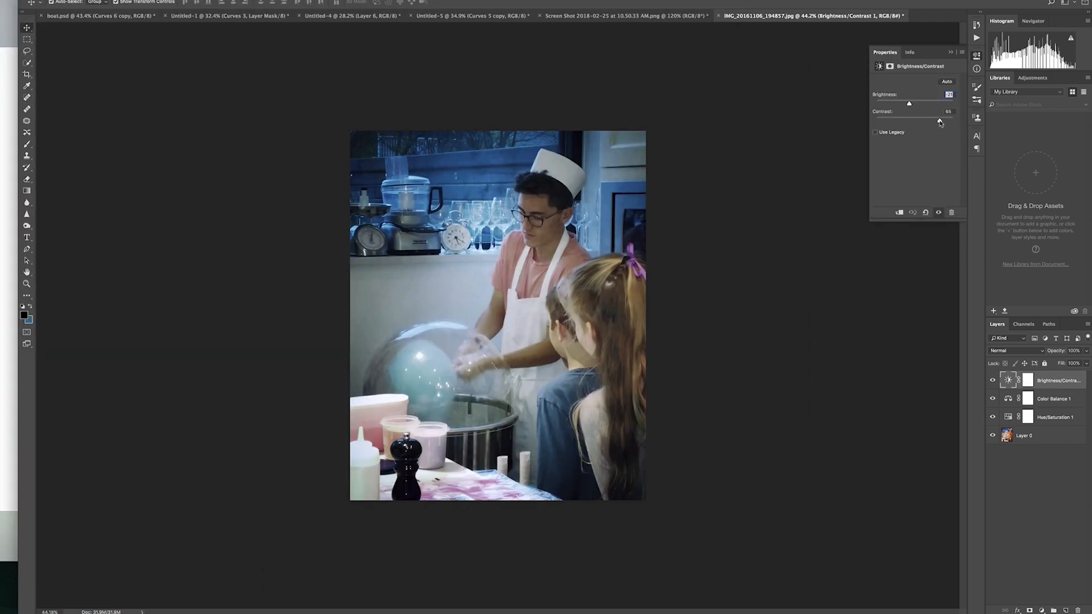
- Raise the contrast and lower the brightness further in the Brightness/Contrast layer, and compare the photo with the cool-toned feed slide
{"action": "left_click_drag", "start_coordinate": [940, 123], "coordinate": [902, 105]}
{"action": "scroll", "coordinate": [551, 272], "scroll_direction": "down", "scroll_amount": 5}
{"action": "scroll", "coordinate": [551, 272], "scroll_direction": "up", "scroll_amount": 5}
{"action": "left_click", "coordinate": [10, 186]}
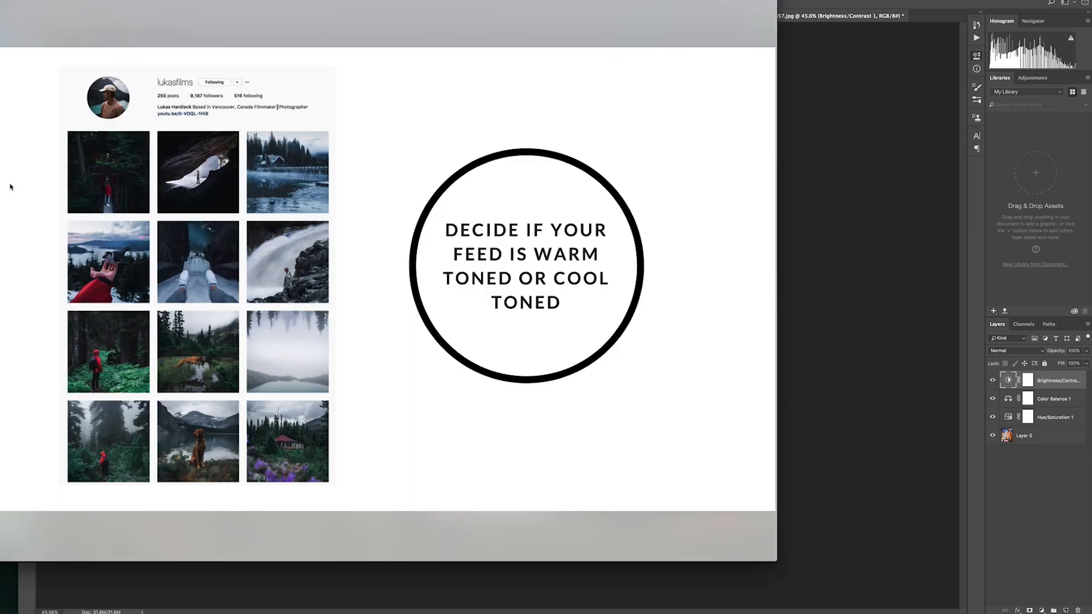
{"action": "left_click", "coordinate": [826, 386]}
{"action": "left_click", "coordinate": [866, 367]}
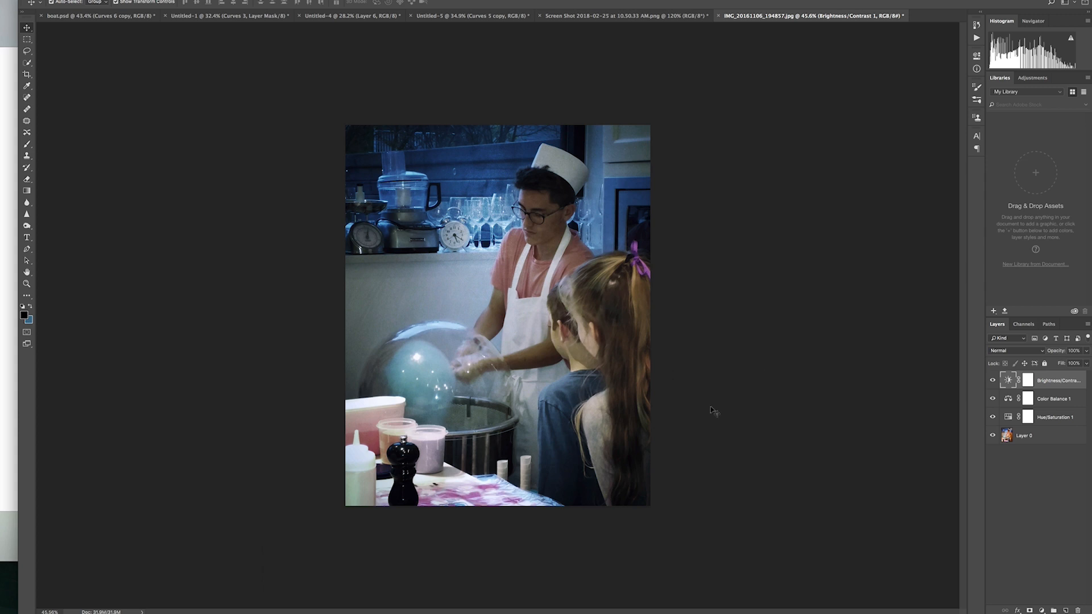
- Add a second Hue/Saturation layer with its hue shifted toward green and Saturation at +40, and invert its mask to black
{"action": "left_click", "coordinate": [1041, 611]}
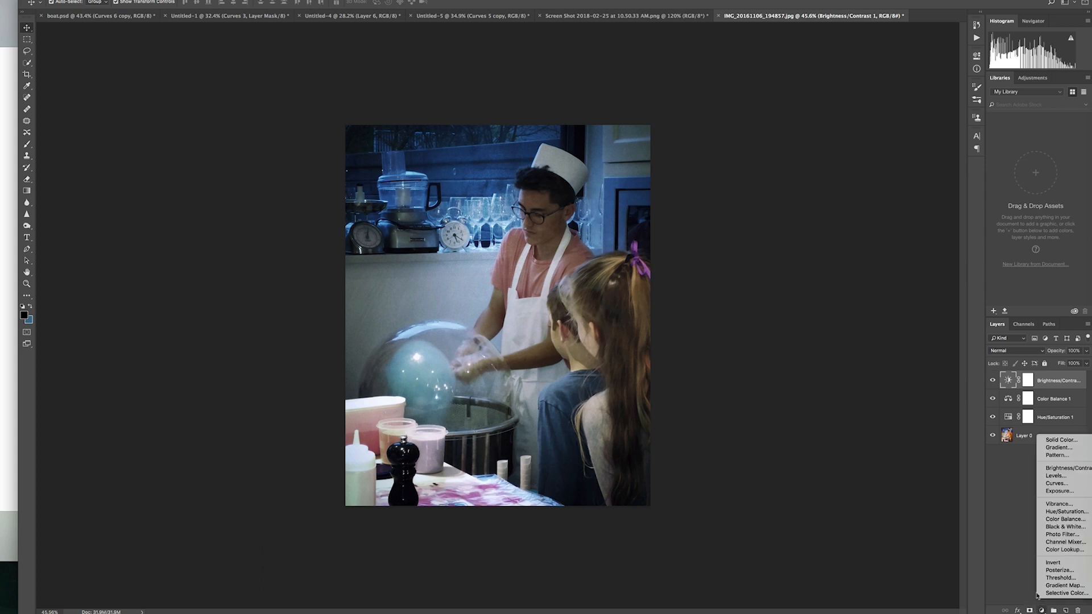
{"action": "left_click", "coordinate": [1065, 527]}
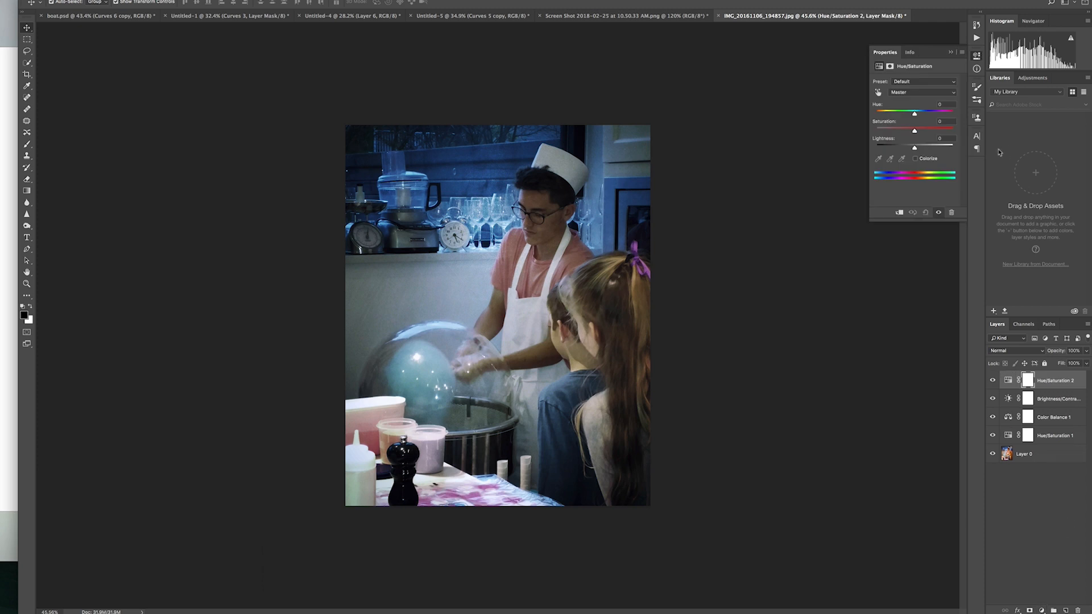
{"action": "mouse_move", "coordinate": [917, 114]}
{"action": "left_mouse_down"}
{"action": "mouse_move", "coordinate": [941, 114]}
{"action": "mouse_move", "coordinate": [872, 122]}
{"action": "mouse_move", "coordinate": [930, 130]}
{"action": "left_mouse_up"}
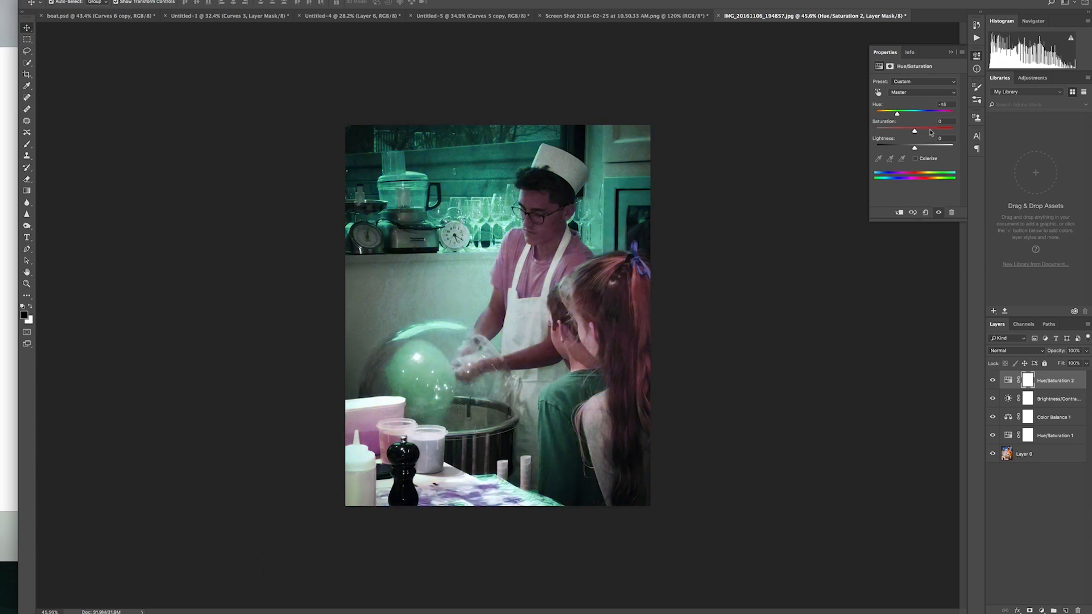
{"action": "left_click", "coordinate": [949, 52]}
{"action": "key", "text": "ctrl+i"}
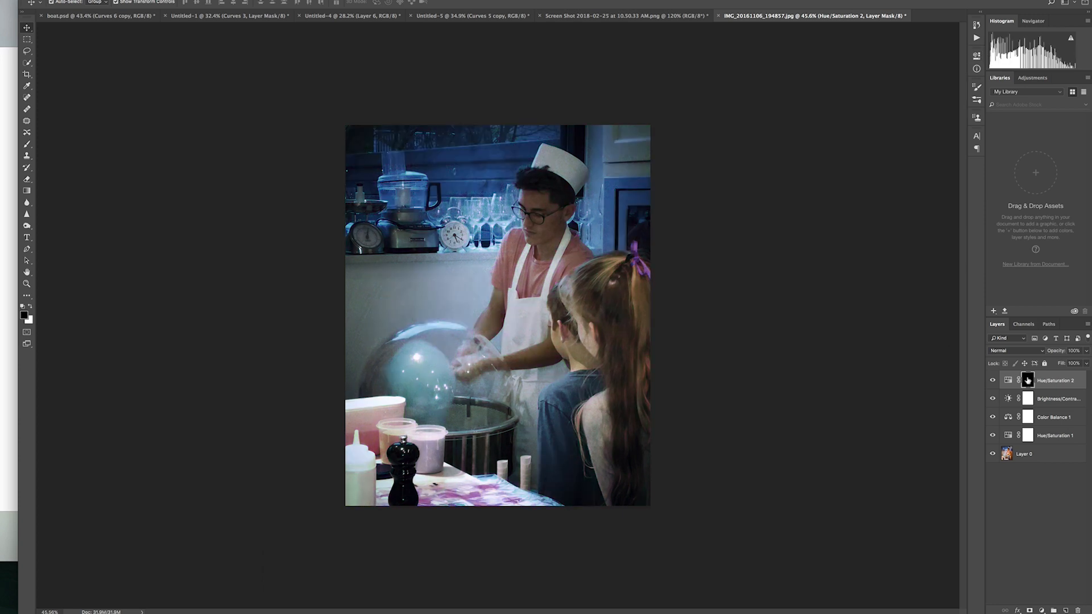
- Paint white over the balloon on the Hue/Saturation 2 mask with a 400 px brush to reveal the green hue there
{"action": "left_click", "coordinate": [27, 144]}
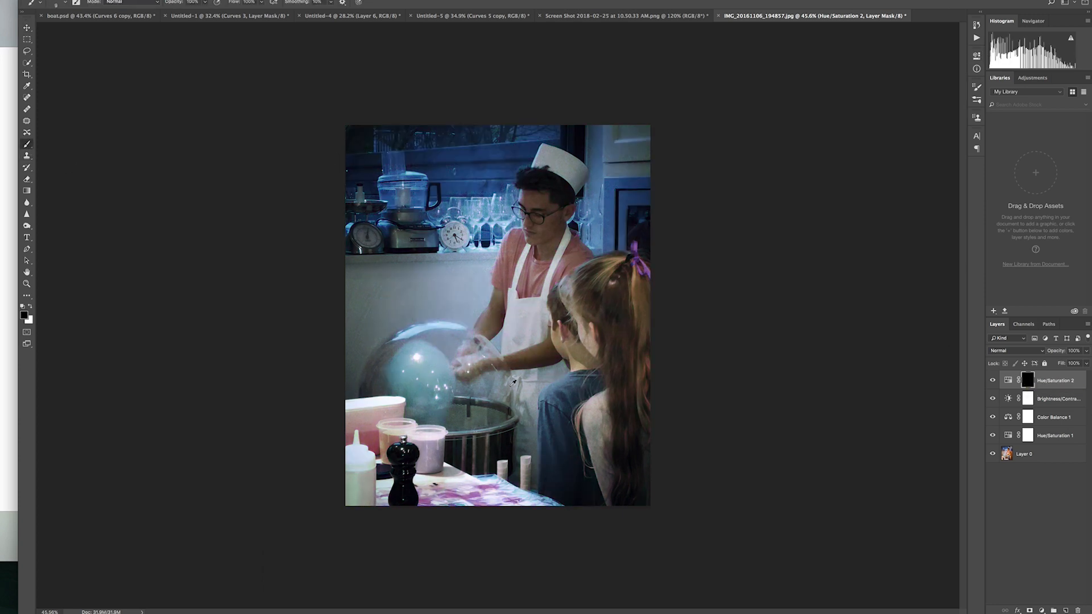
{"action": "scroll", "coordinate": [473, 382], "scroll_direction": "up", "scroll_amount": 3}
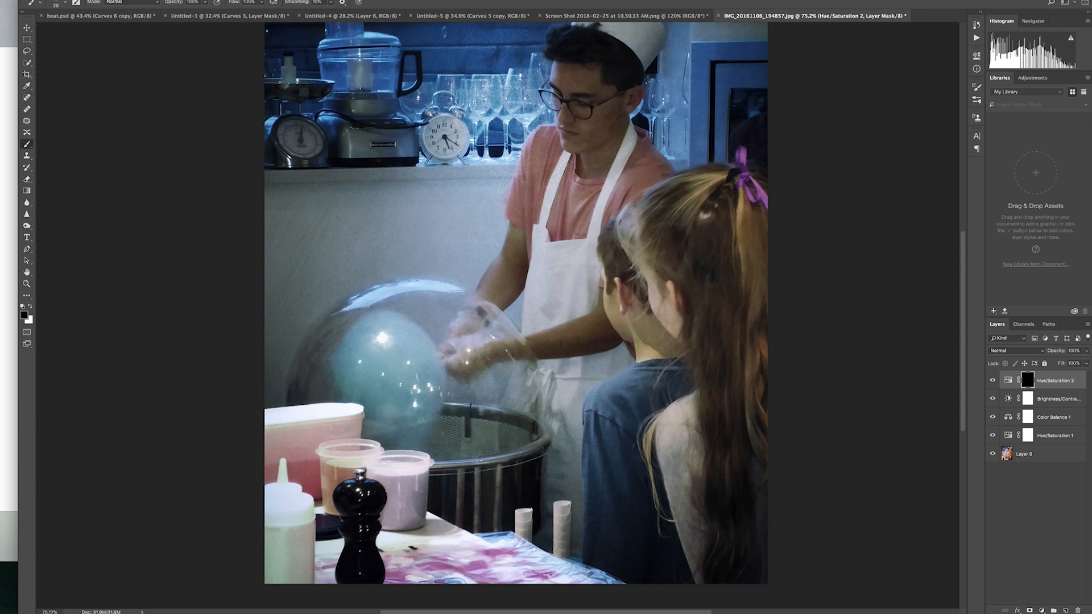
{"action": "key", "text": "bracketright"}
{"action": "key", "text": "bracketright"}
{"action": "key", "text": "bracketright"}
{"action": "key", "text": "bracketright"}
{"action": "key", "text": "bracketright"}
{"action": "key", "text": "bracketright"}
{"action": "key", "text": "bracketright"}
{"action": "key", "text": "bracketright"}
{"action": "key", "text": "bracketright"}
{"action": "key", "text": "bracketright"}
{"action": "key", "text": "bracketleft"}
{"action": "key", "text": "bracketleft"}
{"action": "key", "text": "bracketleft"}
{"action": "key", "text": "bracketleft"}
{"action": "key", "text": "x"}
{"action": "mouse_move", "coordinate": [398, 344]}
{"action": "left_mouse_down"}
{"action": "mouse_move", "coordinate": [363, 367]}
{"action": "mouse_move", "coordinate": [369, 346]}
{"action": "mouse_move", "coordinate": [392, 352]}
{"action": "mouse_move", "coordinate": [400, 420]}
{"action": "left_mouse_up"}
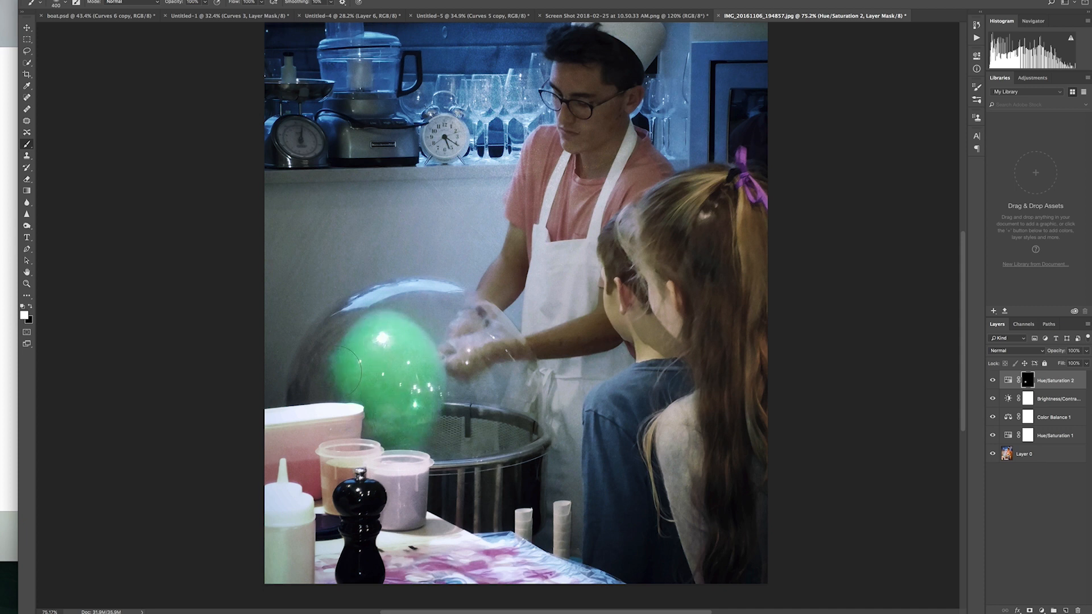
{"action": "left_click_drag", "start_coordinate": [409, 364], "coordinate": [376, 335]}
{"action": "scroll", "coordinate": [462, 400], "scroll_direction": "down", "scroll_amount": 10}
{"action": "scroll", "coordinate": [485, 362], "scroll_direction": "up", "scroll_amount": 6}
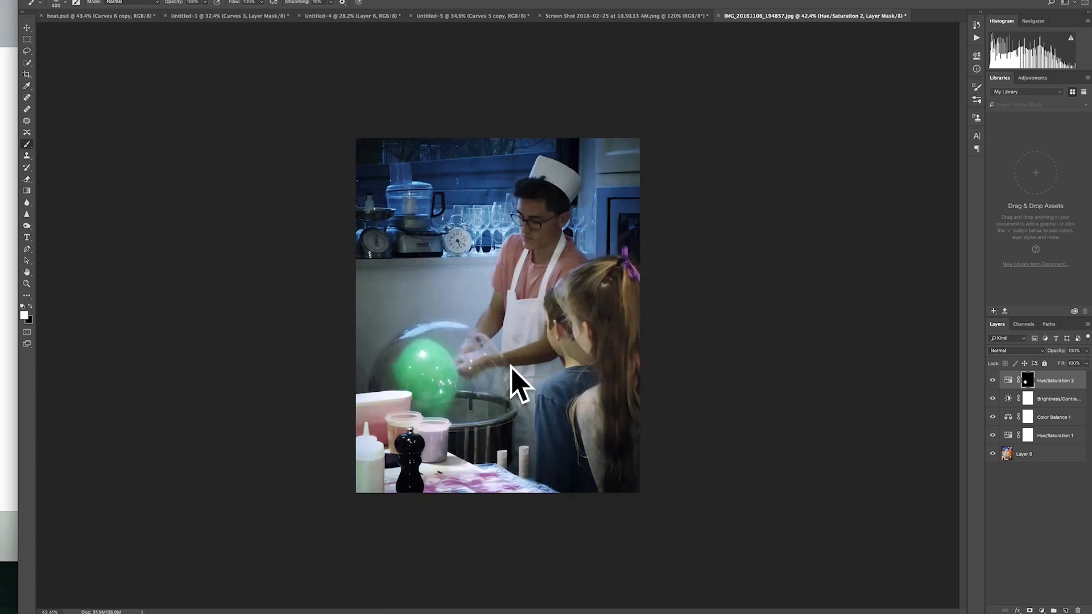
- Shift the Hue/Saturation 2 hue so the balloon turns teal-green, and set its Saturation to +48
{"action": "double_click", "coordinate": [1008, 380]}
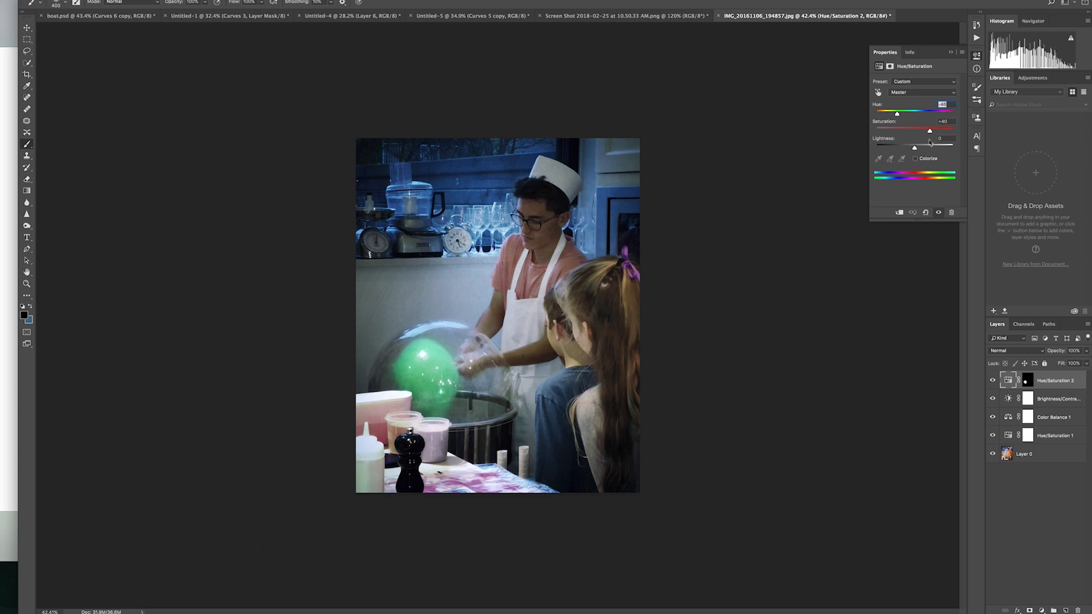
{"action": "left_click_drag", "start_coordinate": [899, 116], "coordinate": [932, 131]}
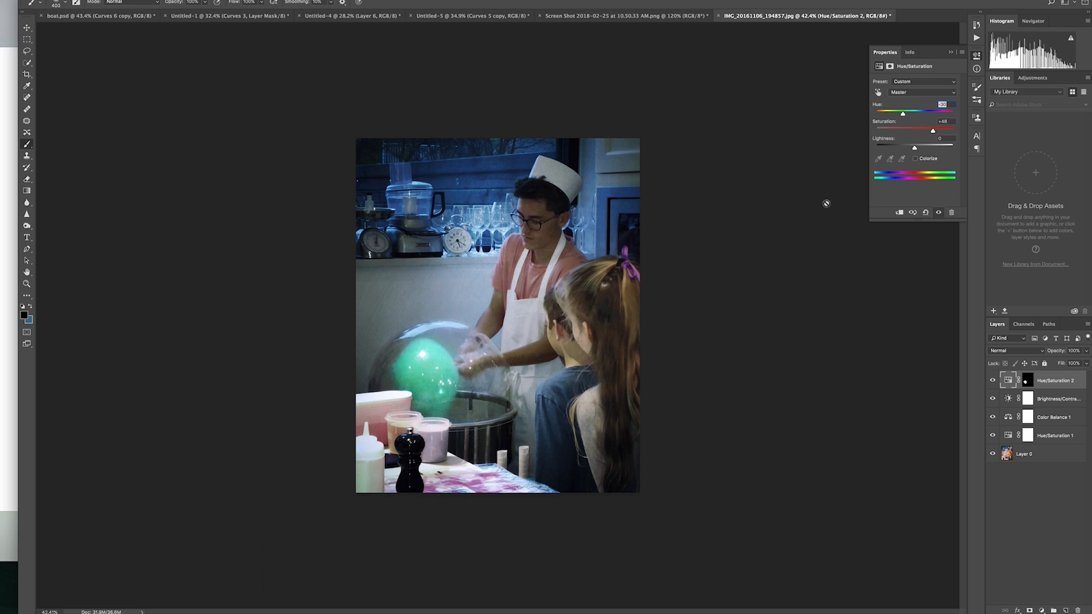
{"action": "left_click", "coordinate": [951, 53]}
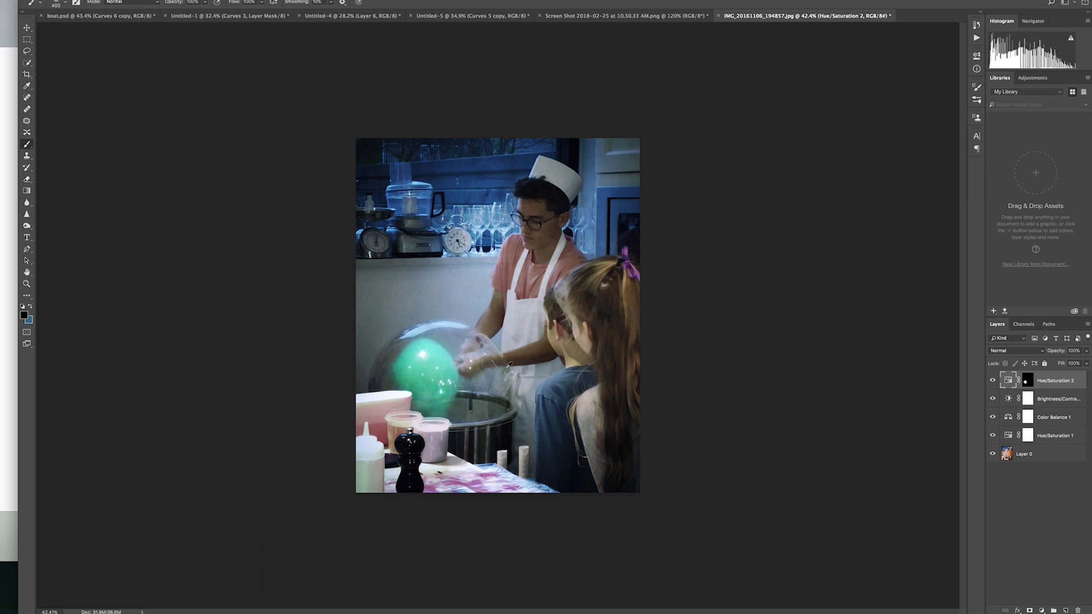
{"action": "scroll", "coordinate": [509, 365], "scroll_direction": "down", "scroll_amount": 2}
{"action": "scroll", "coordinate": [498, 354], "scroll_direction": "up", "scroll_amount": 5}
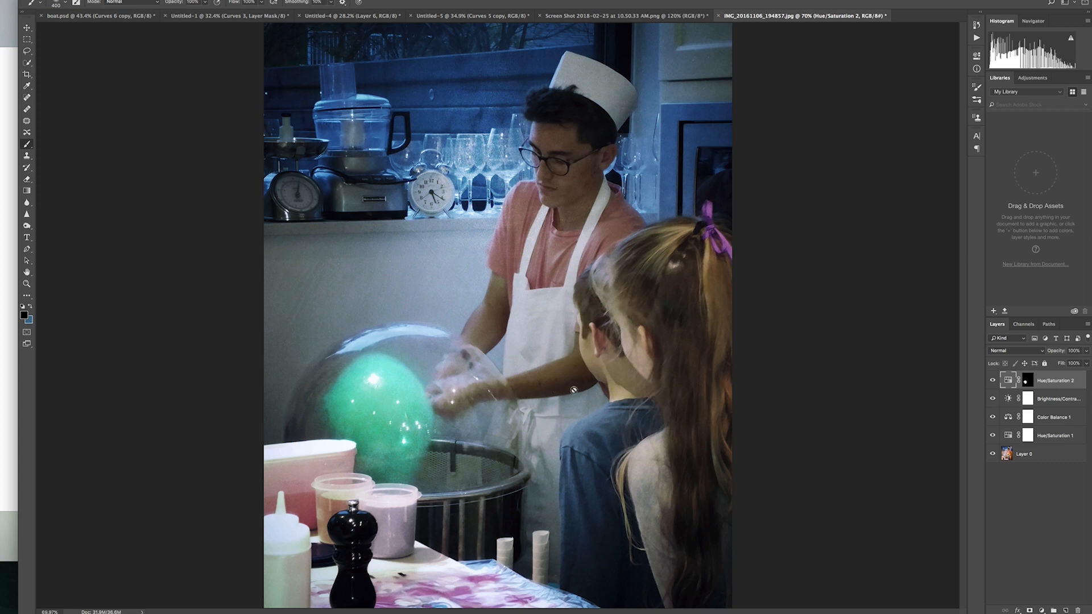
- Add a new layer and paint bright red over the wall above the balloon with a 600 px soft brush
{"action": "left_click", "coordinate": [1067, 610]}
{"action": "left_click", "coordinate": [24, 315]}
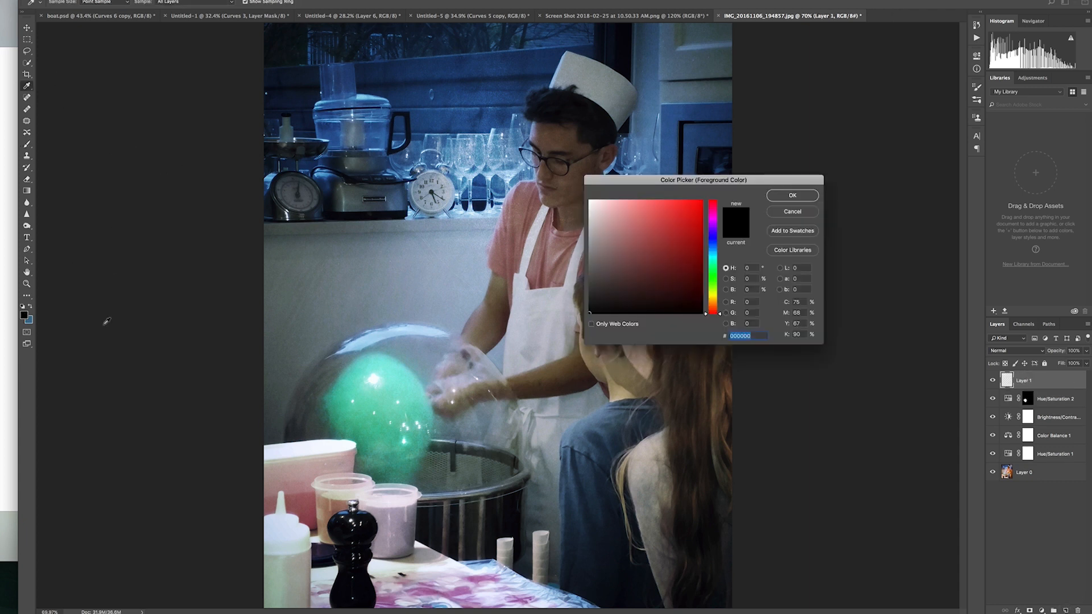
{"action": "left_click", "coordinate": [690, 243]}
{"action": "left_click", "coordinate": [783, 195]}
{"action": "key", "text": "b"}
{"action": "key", "text": "bracketright"}
{"action": "key", "text": "bracketright"}
{"action": "key", "text": "bracketright"}
{"action": "left_click_drag", "start_coordinate": [318, 273], "coordinate": [287, 347]}
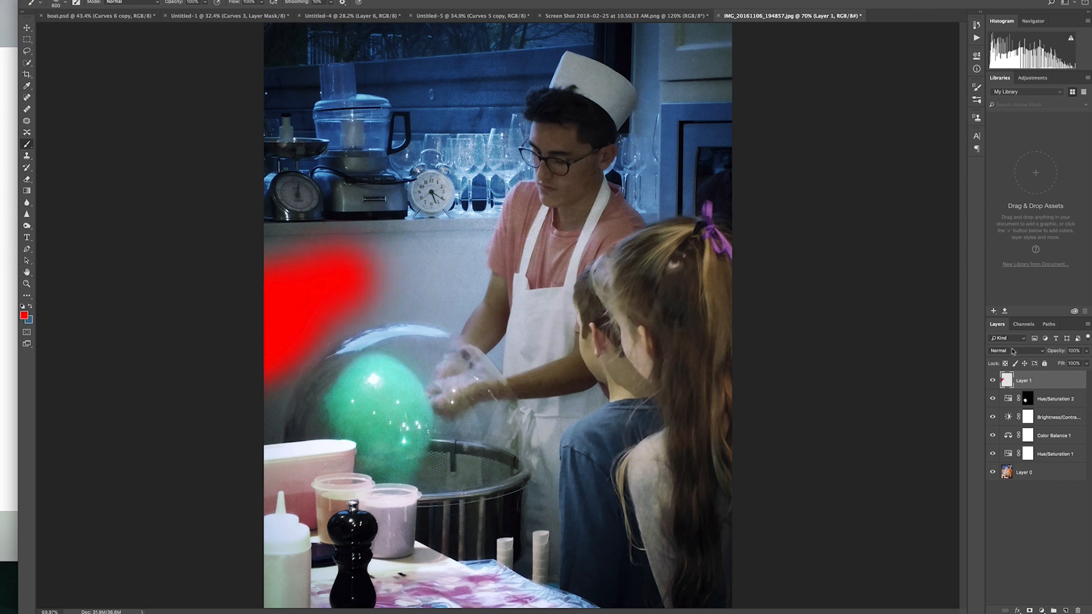
- Set Layer 1's blend mode to Overlay and its opacity to 41%
{"action": "left_click", "coordinate": [1012, 352]}
{"action": "left_click", "coordinate": [998, 448]}
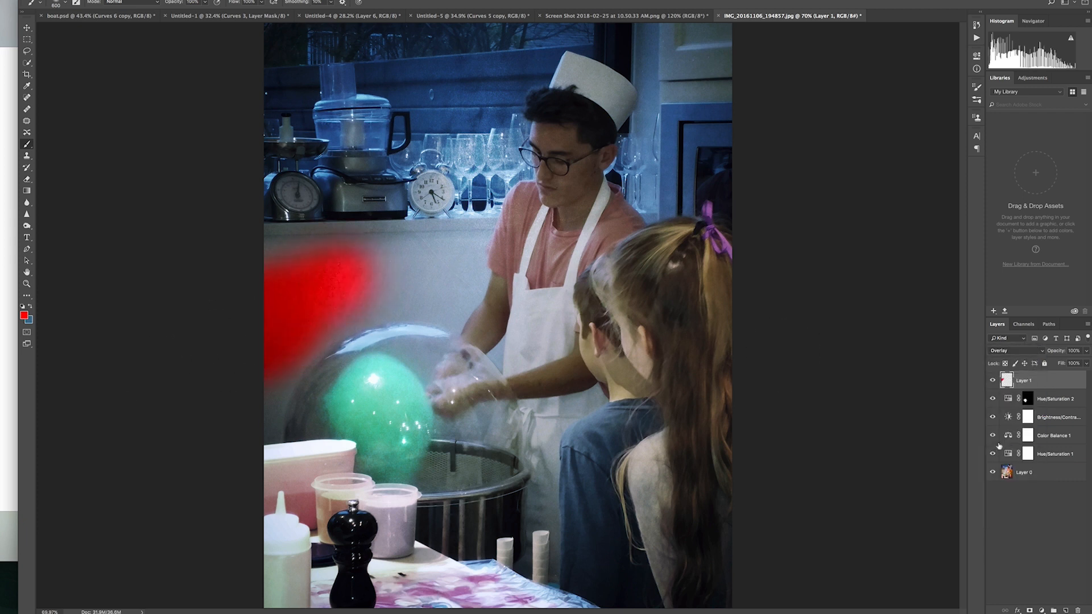
{"action": "left_click", "coordinate": [1086, 351]}
{"action": "left_click_drag", "start_coordinate": [1086, 362], "coordinate": [1062, 364]}
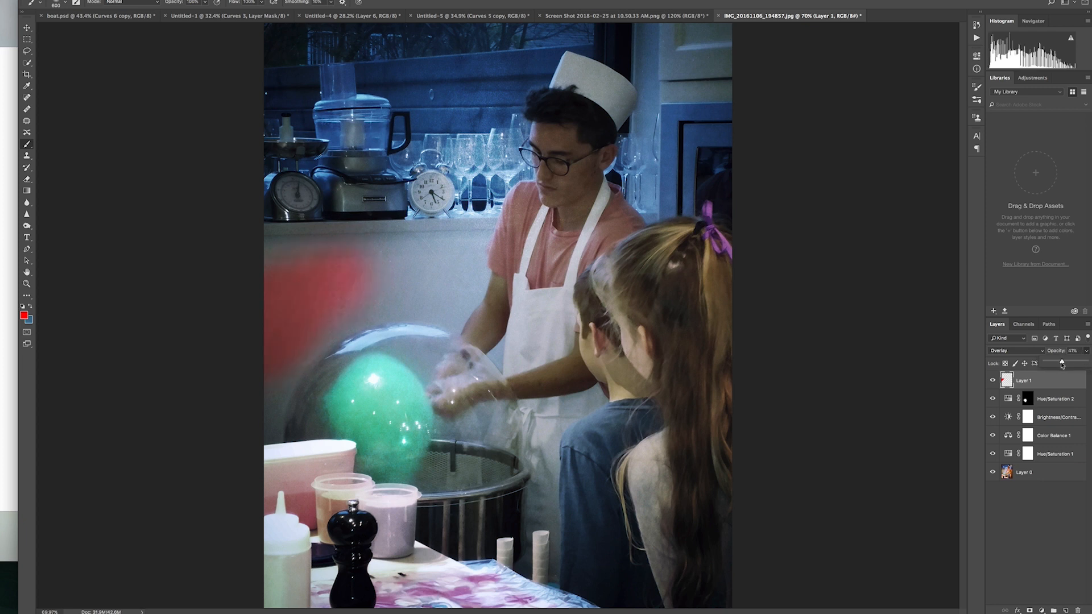
{"action": "scroll", "coordinate": [673, 316], "scroll_direction": "down", "scroll_amount": 10}
{"action": "scroll", "coordinate": [410, 308], "scroll_direction": "up", "scroll_amount": 8}
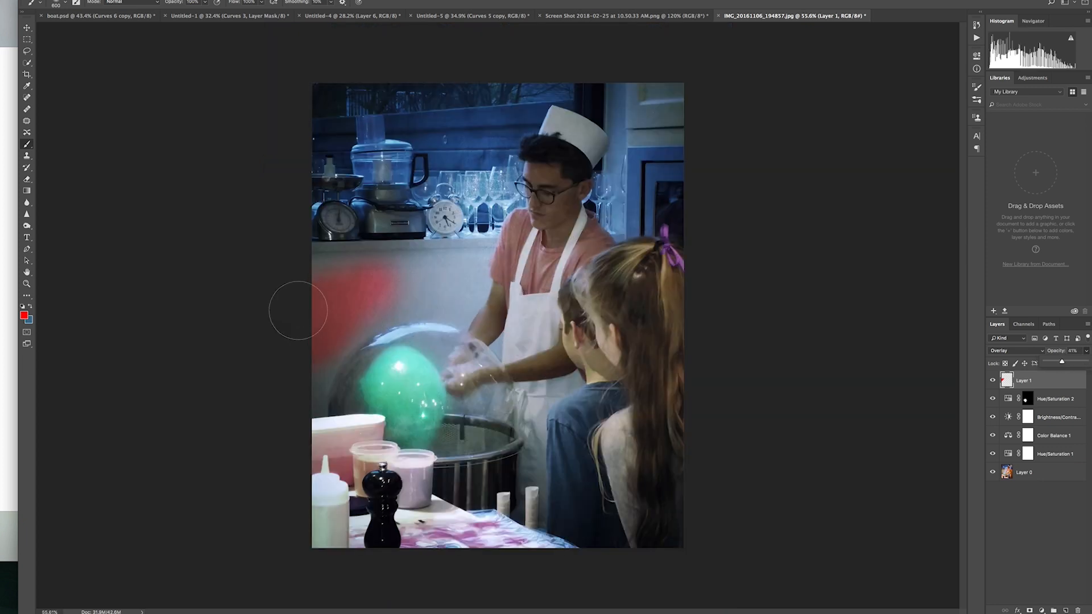
- Paint red over the rest of the wall on Layer 1, using smaller brush sizes along the shelf, dome and man's arm
{"action": "scroll", "coordinate": [300, 311], "scroll_direction": "up", "scroll_amount": 3}
{"action": "mouse_move", "coordinate": [345, 237]}
{"action": "left_mouse_down"}
{"action": "mouse_move", "coordinate": [74, 243]}
{"action": "mouse_move", "coordinate": [365, 242]}
{"action": "left_mouse_up"}
{"action": "key", "text": "bracketleft"}
{"action": "key", "text": "bracketleft"}
{"action": "key", "text": "bracketleft"}
{"action": "key", "text": "bracketleft"}
{"action": "mouse_move", "coordinate": [390, 206]}
{"action": "left_mouse_down"}
{"action": "mouse_move", "coordinate": [359, 210]}
{"action": "mouse_move", "coordinate": [489, 199]}
{"action": "mouse_move", "coordinate": [432, 312]}
{"action": "mouse_move", "coordinate": [362, 301]}
{"action": "mouse_move", "coordinate": [268, 353]}
{"action": "mouse_move", "coordinate": [237, 334]}
{"action": "mouse_move", "coordinate": [160, 487]}
{"action": "mouse_move", "coordinate": [291, 307]}
{"action": "left_mouse_up"}
{"action": "key", "text": "bracketleft"}
{"action": "key", "text": "bracketleft"}
{"action": "left_click_drag", "start_coordinate": [402, 309], "coordinate": [431, 321]}
{"action": "mouse_move", "coordinate": [448, 210]}
{"action": "left_mouse_down"}
{"action": "mouse_move", "coordinate": [458, 243]}
{"action": "mouse_move", "coordinate": [477, 234]}
{"action": "mouse_move", "coordinate": [474, 268]}
{"action": "mouse_move", "coordinate": [438, 300]}
{"action": "mouse_move", "coordinate": [435, 321]}
{"action": "mouse_move", "coordinate": [456, 294]}
{"action": "left_mouse_up"}
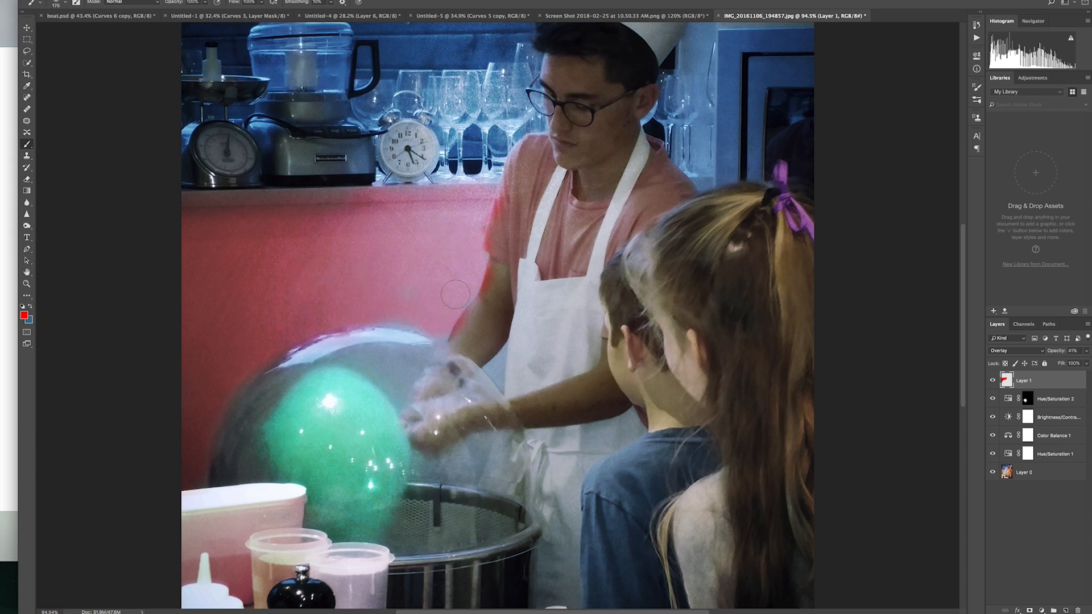
{"action": "left_click_drag", "start_coordinate": [361, 194], "coordinate": [103, 202]}
- Erase the red spill along the man's sleeve and arm with a small soft-edged Eraser
{"action": "left_click", "coordinate": [26, 179]}
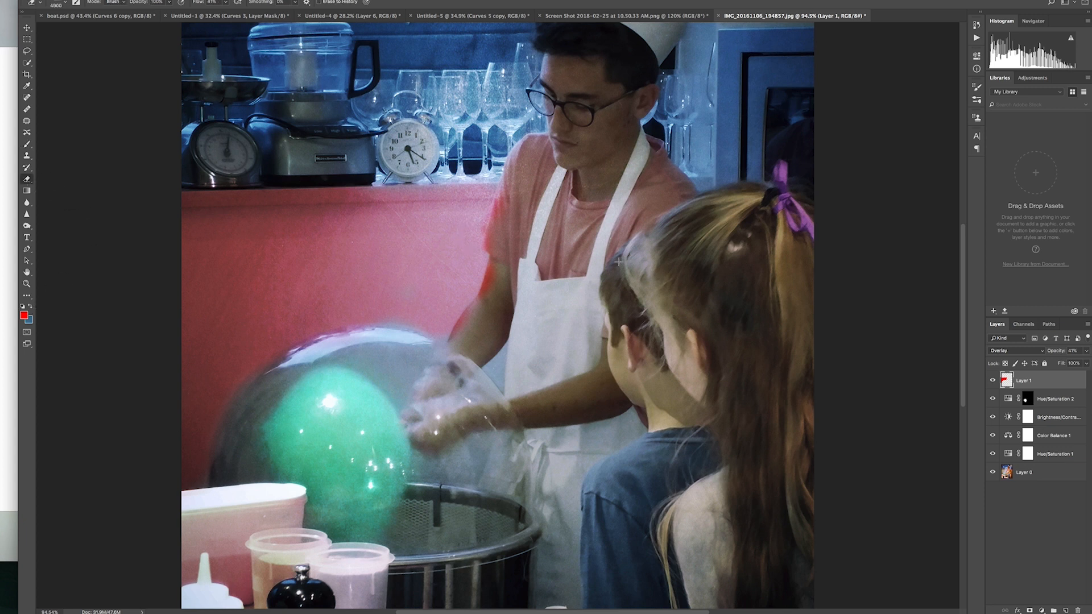
{"action": "left_click", "coordinate": [66, 5]}
{"action": "left_click", "coordinate": [76, 93]}
{"action": "left_click", "coordinate": [76, 2]}
{"action": "key", "text": "bracketleft"}
{"action": "key", "text": "bracketleft"}
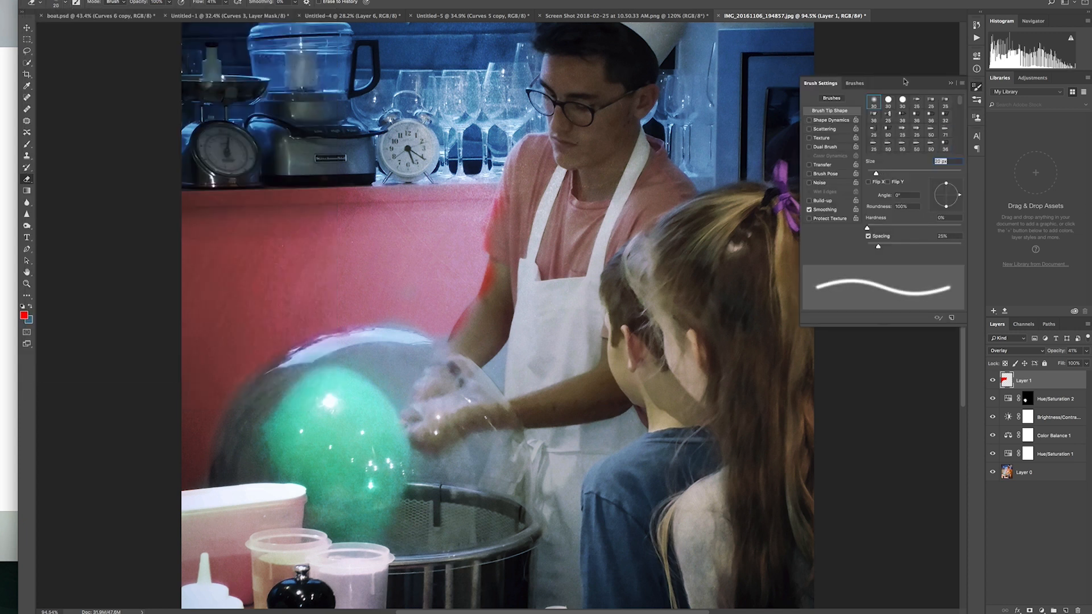
{"action": "left_click", "coordinate": [950, 83]}
{"action": "key", "text": "bracketright"}
{"action": "key", "text": "bracketright"}
{"action": "key", "text": "bracketright"}
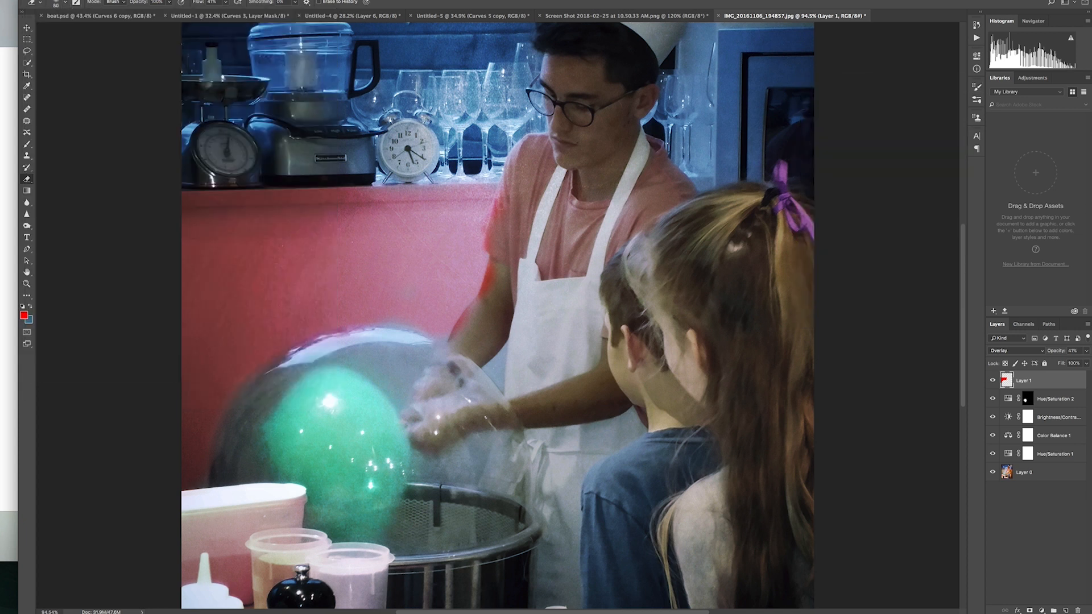
{"action": "left_click_drag", "start_coordinate": [489, 274], "coordinate": [477, 311]}
- Check the red wall at different magnifications and set Layer 1's opacity to 43%
{"action": "scroll", "coordinate": [511, 222], "scroll_direction": "down", "scroll_amount": 10}
{"action": "scroll", "coordinate": [511, 224], "scroll_direction": "up", "scroll_amount": 5}
{"action": "scroll", "coordinate": [507, 229], "scroll_direction": "down", "scroll_amount": 4}
{"action": "scroll", "coordinate": [504, 233], "scroll_direction": "up", "scroll_amount": 5}
{"action": "left_click", "coordinate": [1086, 351]}
{"action": "left_click_drag", "start_coordinate": [1063, 362], "coordinate": [1062, 362]}
{"action": "scroll", "coordinate": [615, 315], "scroll_direction": "down", "scroll_amount": 5}
{"action": "scroll", "coordinate": [615, 316], "scroll_direction": "up", "scroll_amount": 5}
{"action": "scroll", "coordinate": [579, 264], "scroll_direction": "up", "scroll_amount": 3}
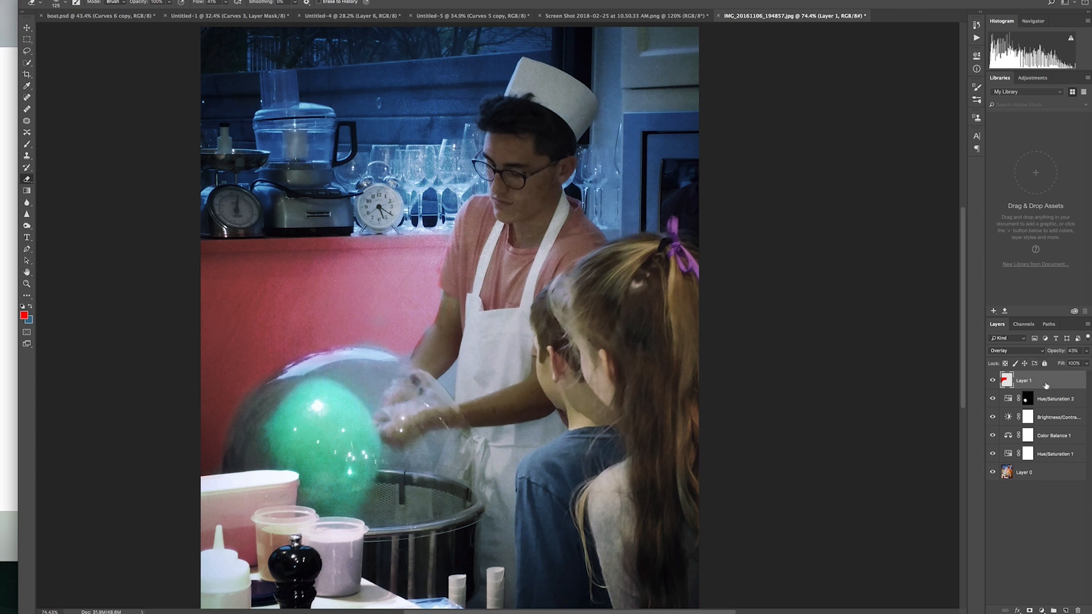
- Delete the red paint layer and the Hue/Saturation 2 layer, and look at the cool-toned feed slide
{"action": "key", "text": "Delete"}
{"action": "scroll", "coordinate": [402, 338], "scroll_direction": "down", "scroll_amount": 3}
{"action": "left_click", "coordinate": [1003, 382]}
{"action": "left_click", "coordinate": [993, 381]}
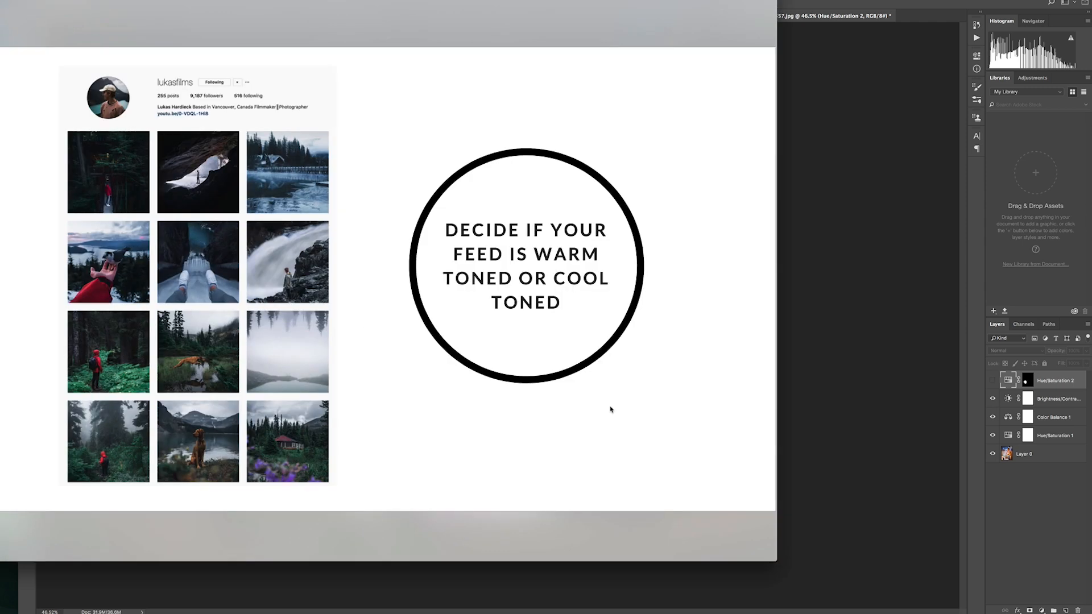
- Add an Exposure adjustment layer with the exposure lowered to about -1.9 and Gamma Correction at 0.74
{"action": "left_click", "coordinate": [1053, 492]}
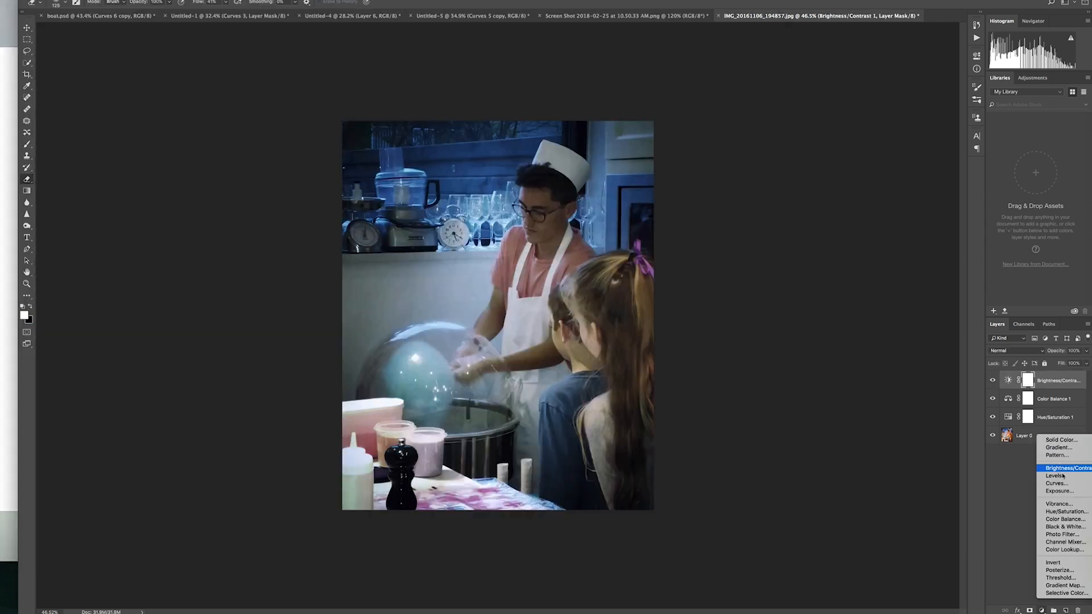
{"action": "left_click", "coordinate": [1068, 491]}
{"action": "left_click_drag", "start_coordinate": [912, 105], "coordinate": [908, 105]}
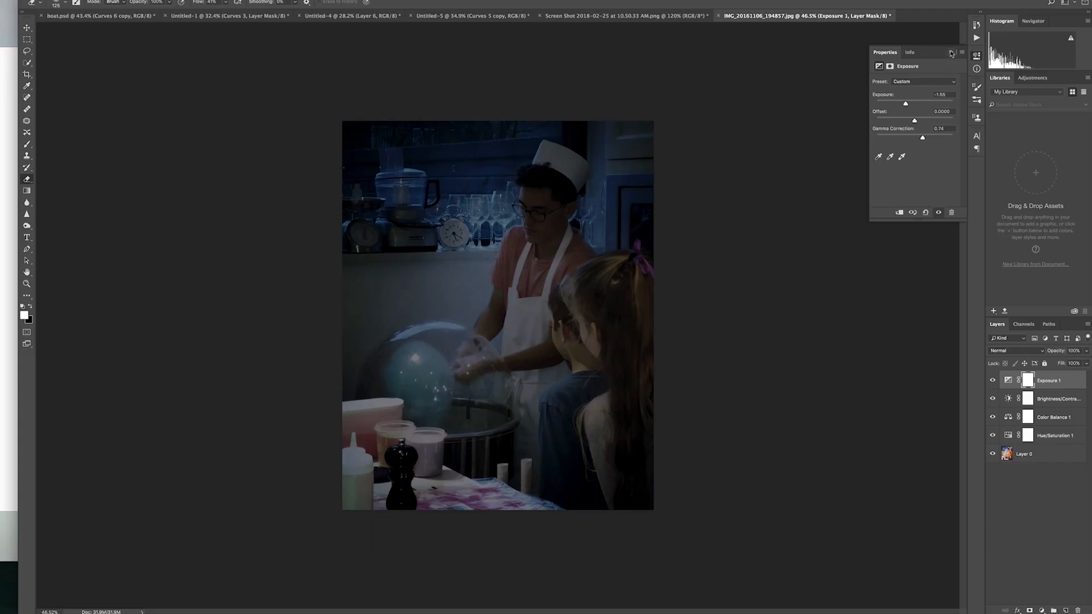
- Paint black with a cloud-shaped brush on the Exposure 1 mask to bring back brightness over the man, shelf and wall
{"action": "left_click", "coordinate": [27, 145]}
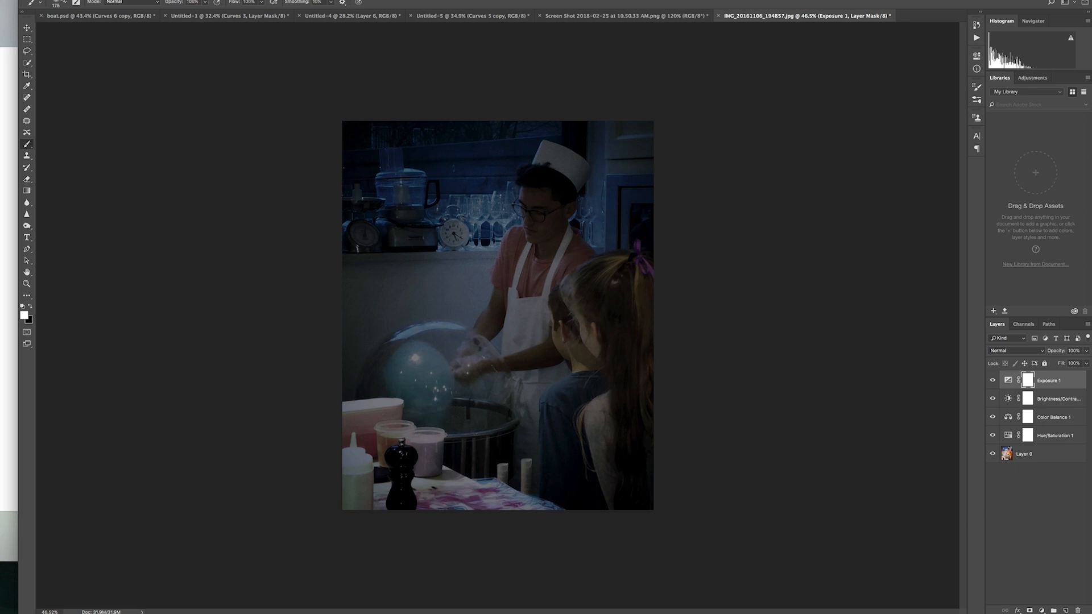
{"action": "left_click", "coordinate": [64, 2]}
{"action": "key", "text": "bracketright"}
{"action": "key", "text": "bracketright"}
{"action": "left_click", "coordinate": [534, 209]}
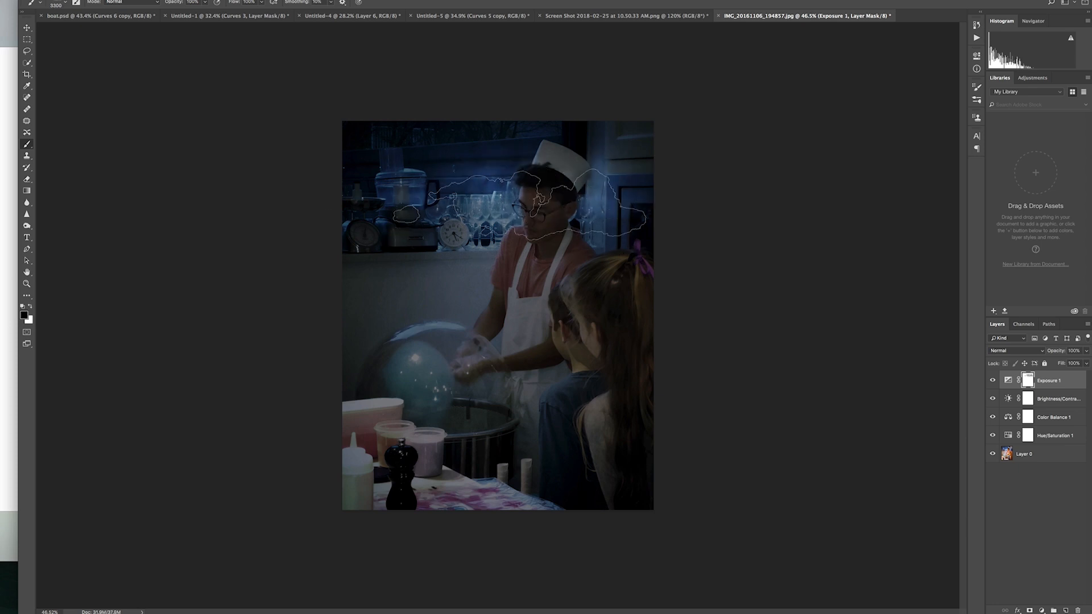
{"action": "left_click", "coordinate": [523, 220]}
{"action": "left_click", "coordinate": [502, 248]}
{"action": "left_click", "coordinate": [520, 237]}
{"action": "left_click", "coordinate": [476, 253]}
{"action": "left_click", "coordinate": [478, 316]}
{"action": "left_click", "coordinate": [485, 315]}
- Paint black with a 3400 px cloud-shaped brush on the Exposure 1 mask over the balloon, tub and children, keeping the photo's edges dark
{"action": "key", "text": "bracketright"}
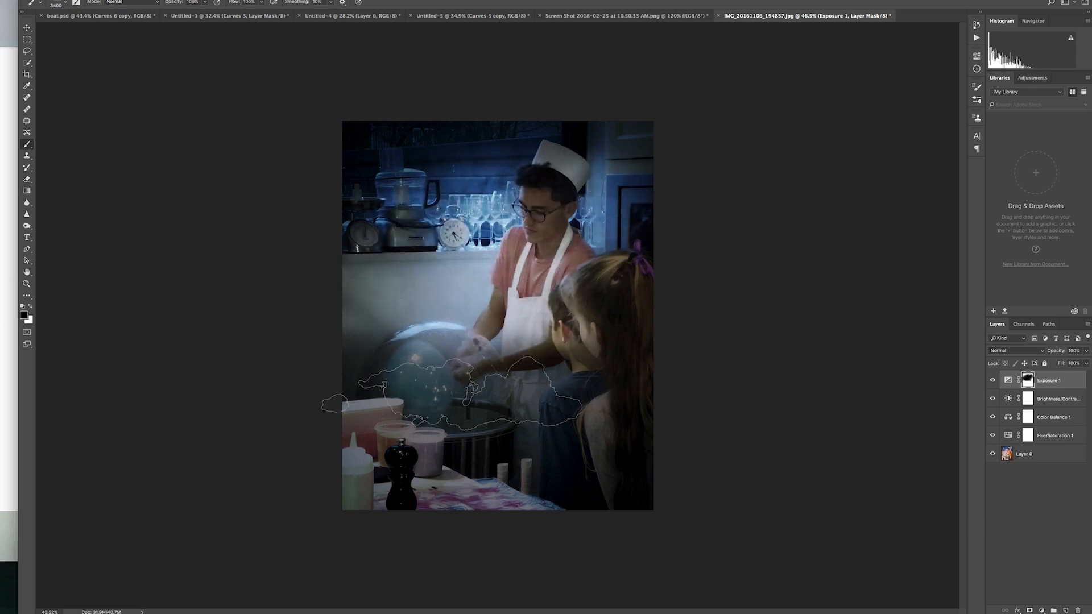
{"action": "left_click", "coordinate": [423, 393]}
{"action": "left_click", "coordinate": [451, 372]}
{"action": "left_click", "coordinate": [494, 367]}
{"action": "left_click", "coordinate": [524, 362]}
{"action": "left_click", "coordinate": [485, 178]}
{"action": "left_click", "coordinate": [495, 177]}
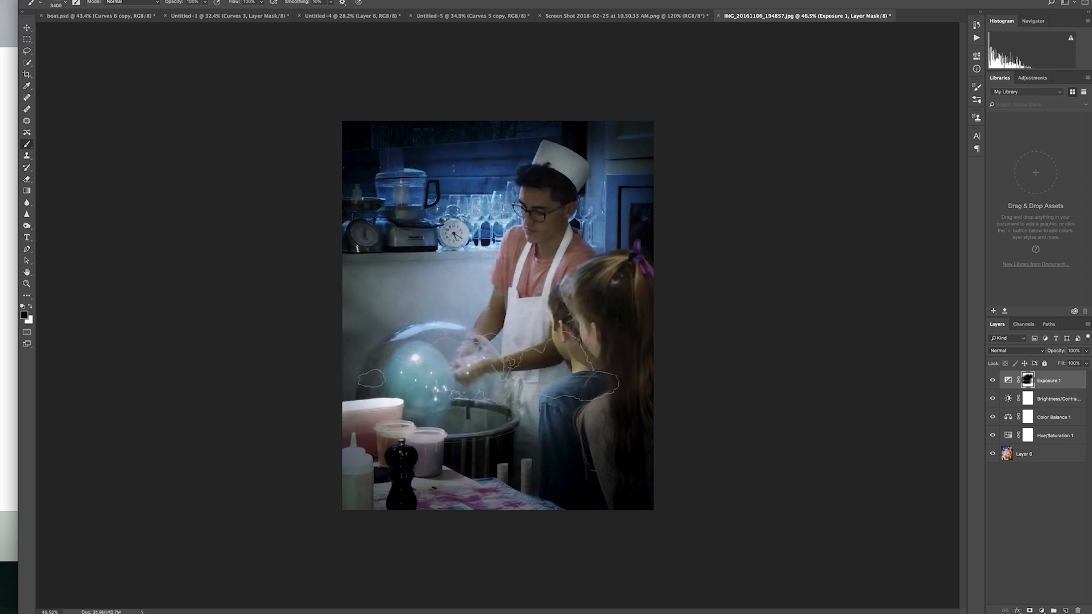
{"action": "left_click", "coordinate": [489, 364]}
{"action": "left_click", "coordinate": [482, 400]}
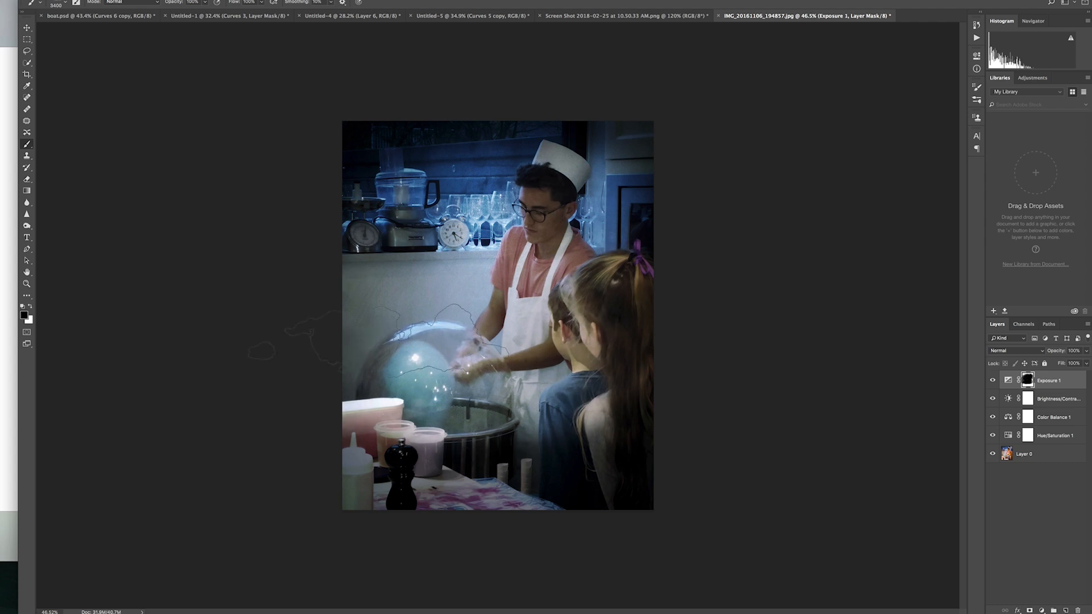
{"action": "scroll", "coordinate": [438, 337], "scroll_direction": "down", "scroll_amount": 10}
{"action": "scroll", "coordinate": [452, 325], "scroll_direction": "up", "scroll_amount": 7}
{"action": "scroll", "coordinate": [454, 323], "scroll_direction": "up", "scroll_amount": 3}
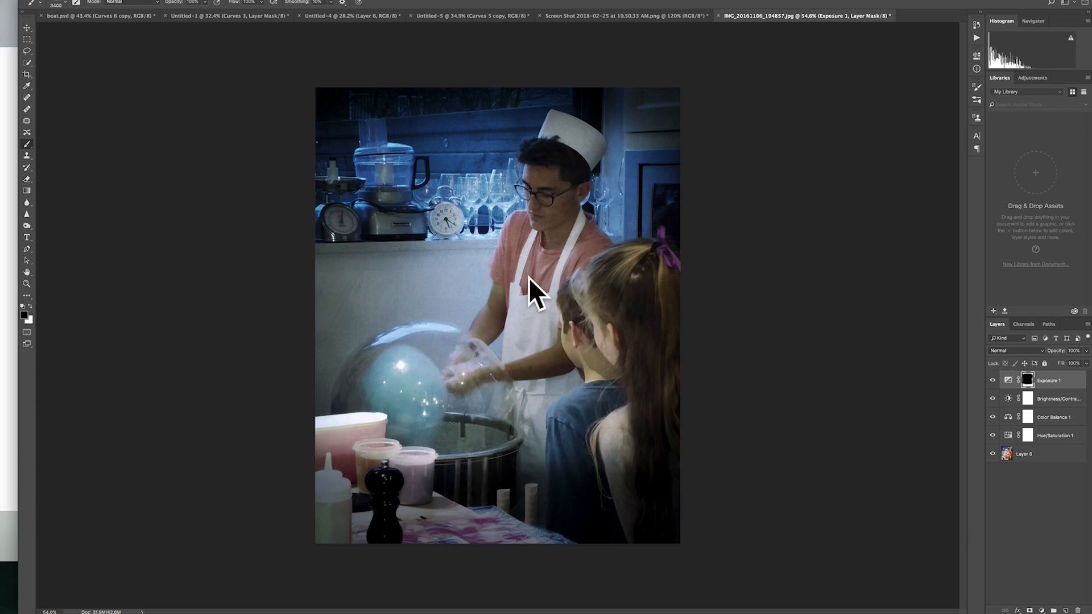
- Choose the Sampled Brush 2 preset from the brush presets
{"action": "left_click", "coordinate": [66, 5]}
{"action": "left_click", "coordinate": [94, 145]}
{"action": "left_click", "coordinate": [138, 197]}
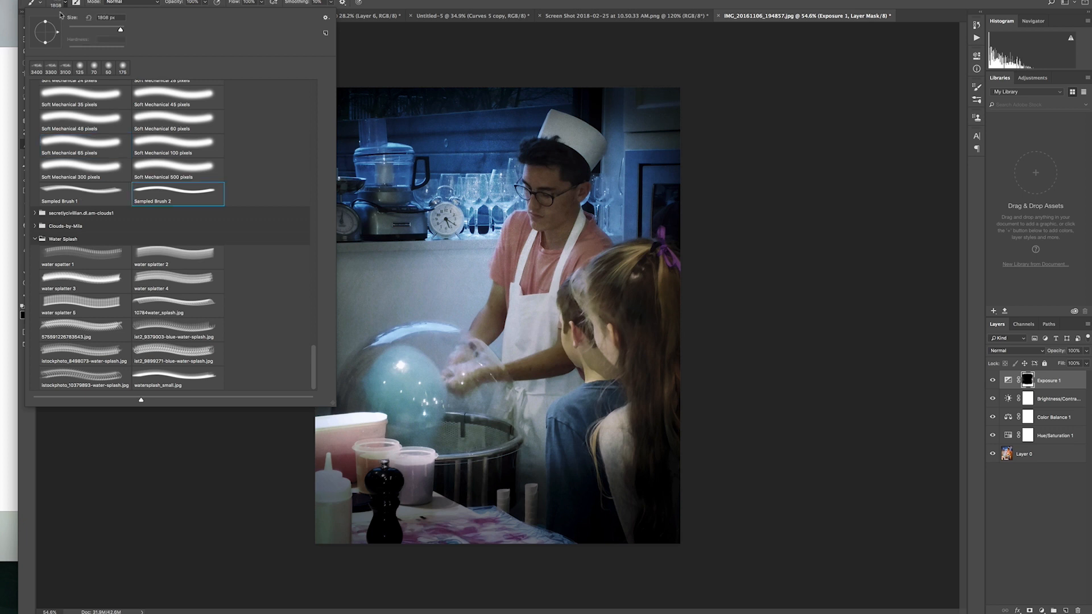
{"action": "key", "text": "Return"}
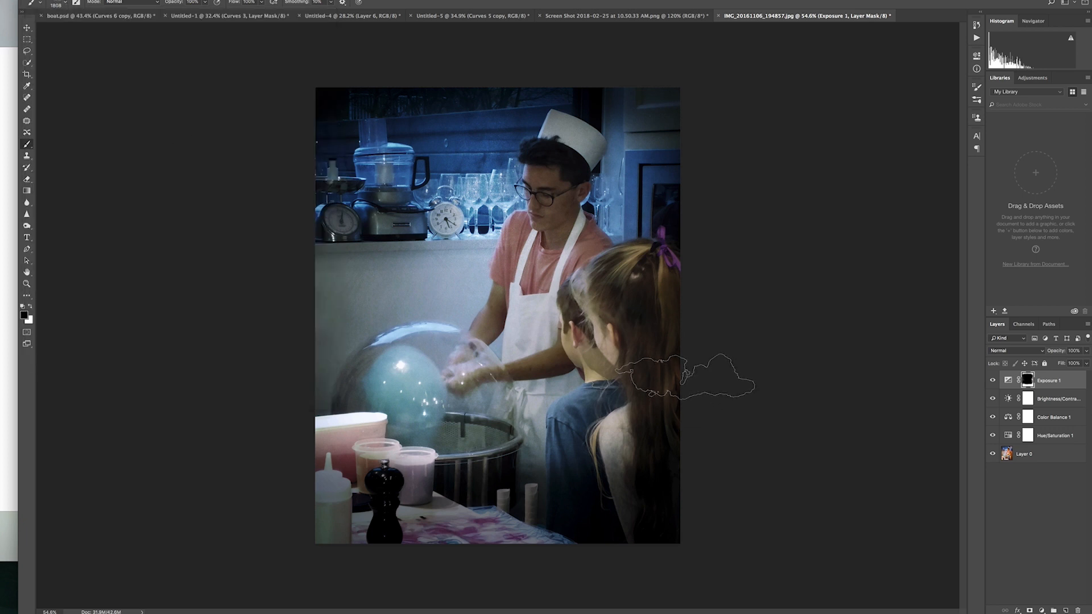
- Toggle the Exposure 1 layer's visibility to compare the photo with and without the darkened edges
{"action": "left_click", "coordinate": [992, 381]}
{"action": "left_click", "coordinate": [992, 381]}
{"action": "left_click", "coordinate": [993, 381]}
{"action": "left_click", "coordinate": [992, 381]}
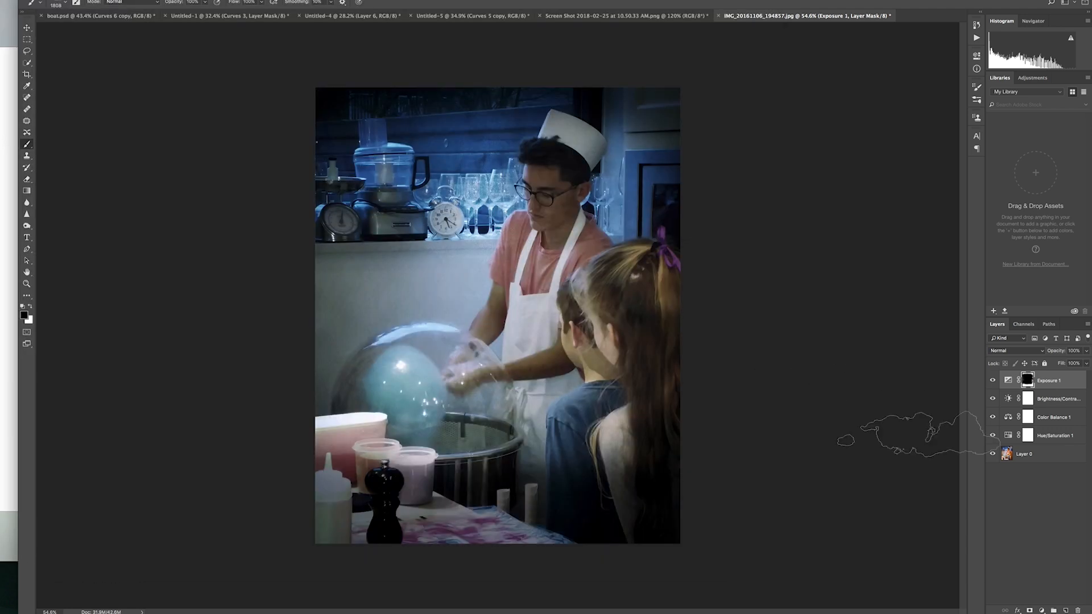
- Duplicate the photo layer together with all its adjustment layers, and merge the copies into one layer
{"action": "right_click", "coordinate": [1030, 454]}
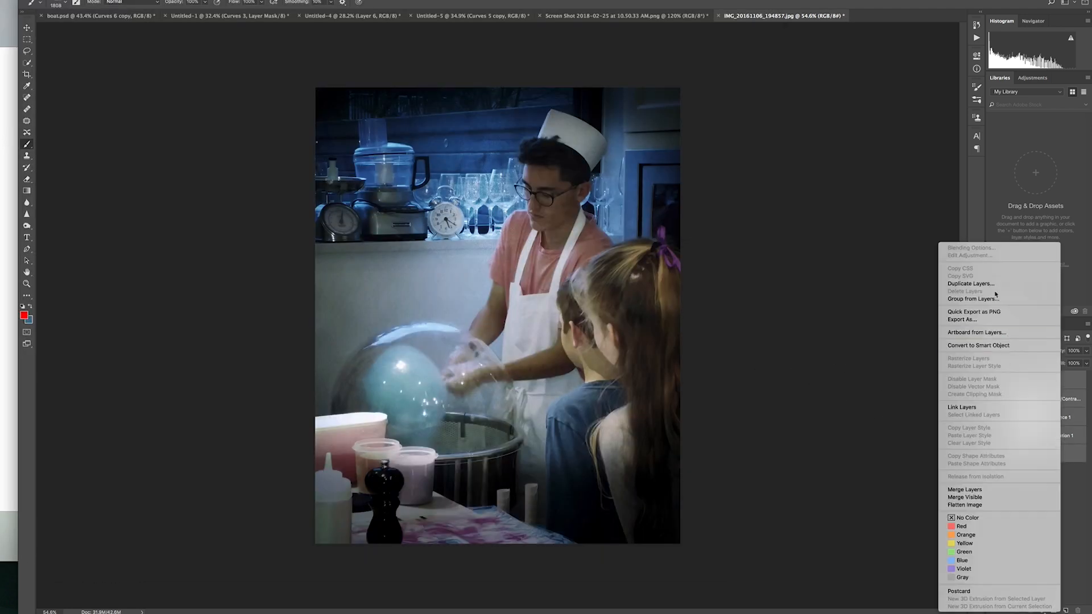
{"action": "left_click", "coordinate": [989, 284]}
{"action": "left_click", "coordinate": [626, 262]}
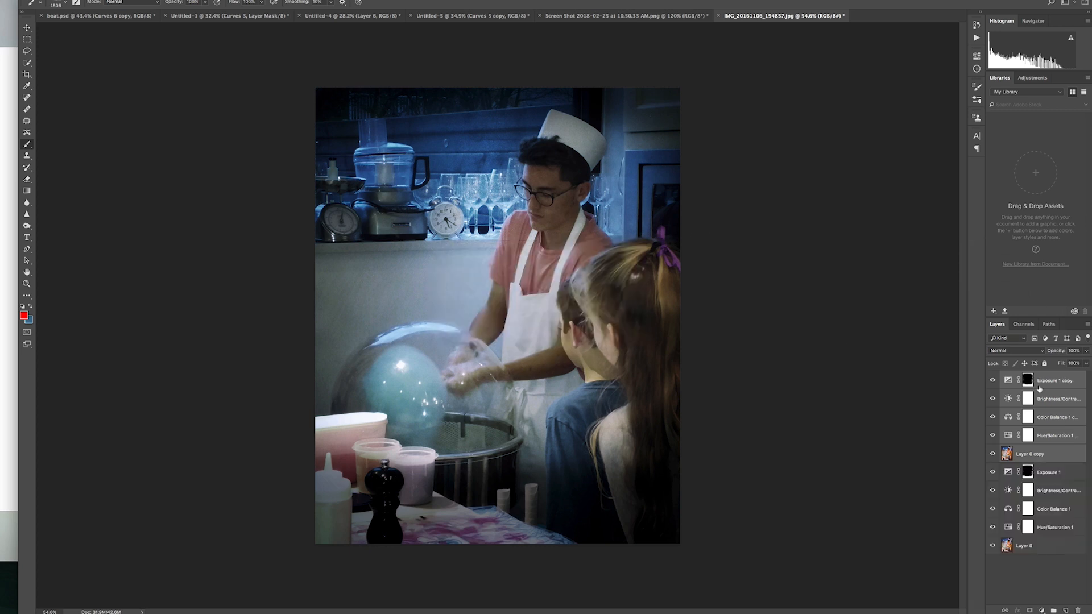
{"action": "right_click", "coordinate": [1043, 454]}
{"action": "left_click", "coordinate": [967, 490]}
- Start the Camera Raw Filter on the merged copy and set Highlights to +64 and Whites to +48
{"action": "left_click", "coordinate": [194, 1]}
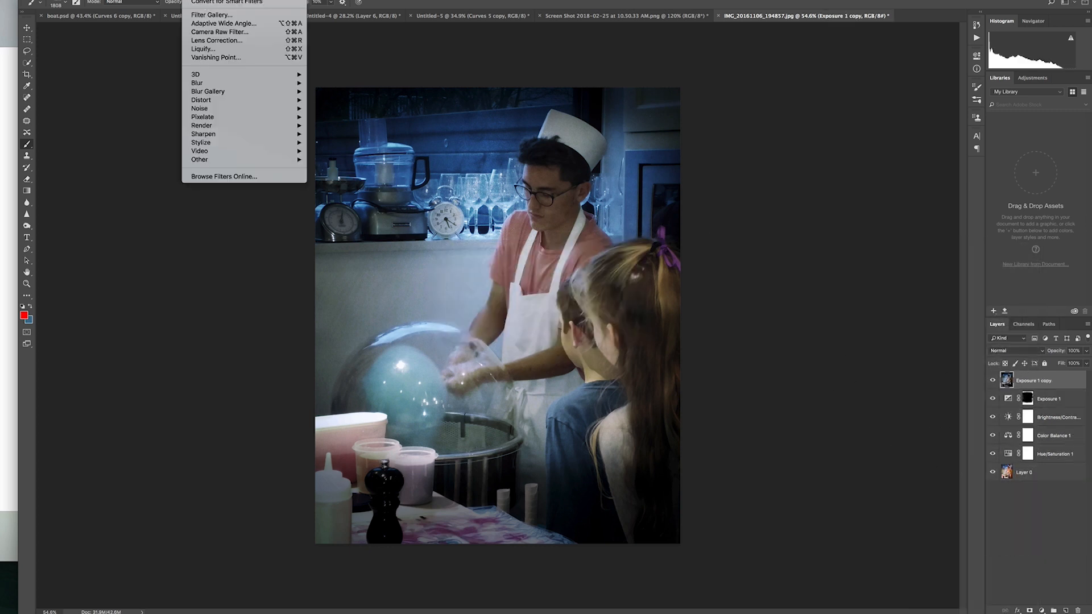
{"action": "left_click", "coordinate": [233, 33]}
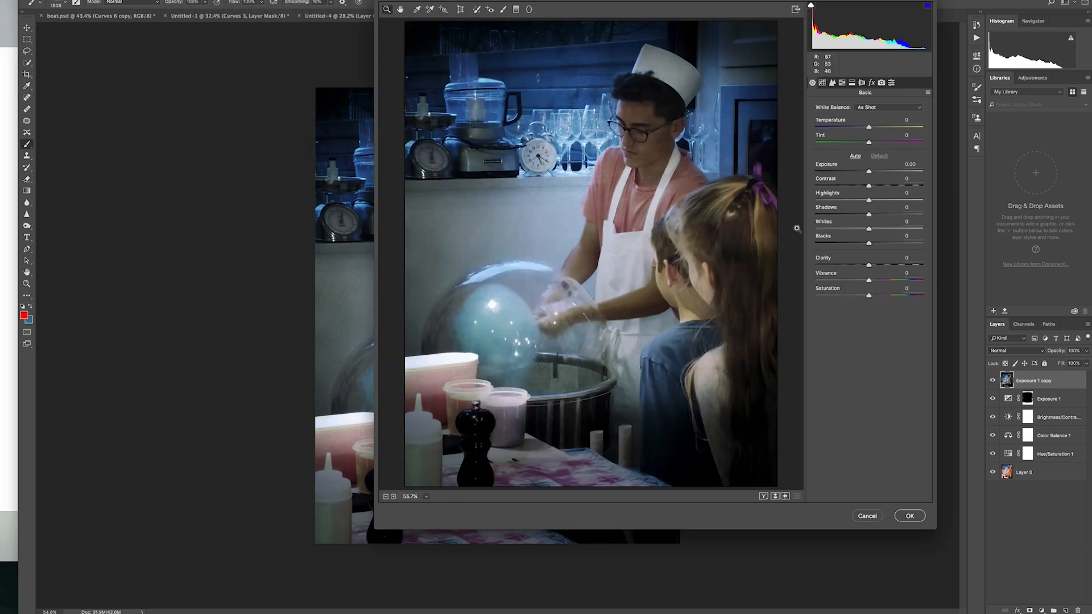
{"action": "left_click", "coordinate": [884, 200]}
{"action": "left_click_drag", "start_coordinate": [899, 200], "coordinate": [896, 232]}
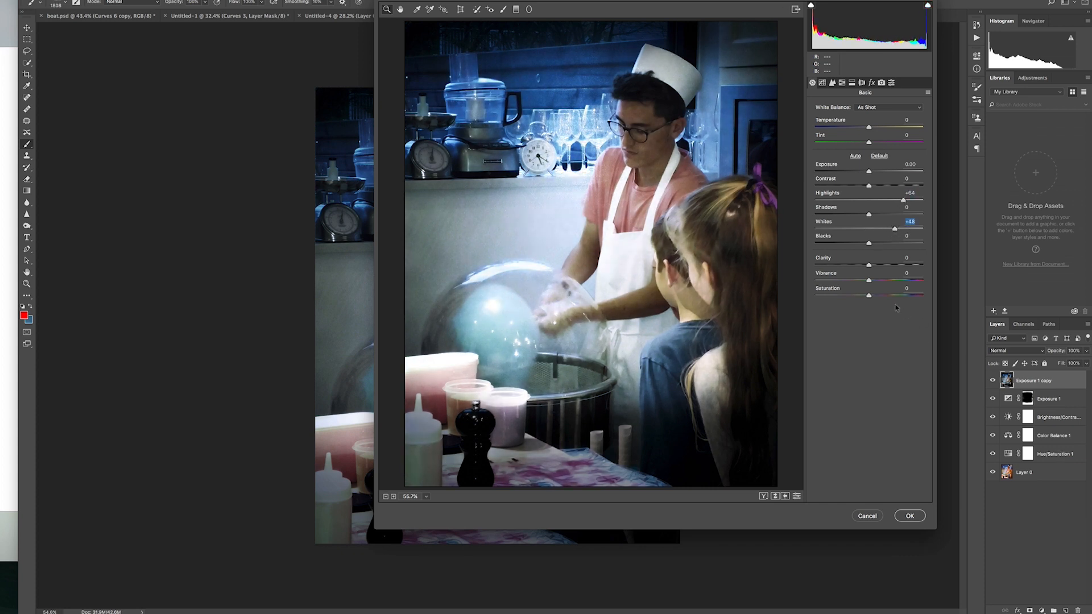
- Set Clarity to -10, Shadows to -28 and Contrast to -41, and apply the Camera Raw Filter
{"action": "mouse_move", "coordinate": [881, 266]}
{"action": "left_mouse_down"}
{"action": "mouse_move", "coordinate": [856, 266]}
{"action": "mouse_move", "coordinate": [864, 271]}
{"action": "left_mouse_up"}
{"action": "left_click_drag", "start_coordinate": [865, 189], "coordinate": [848, 188]}
{"action": "scroll", "coordinate": [733, 244], "scroll_direction": "down", "scroll_amount": 5}
{"action": "scroll", "coordinate": [733, 244], "scroll_direction": "up", "scroll_amount": 4}
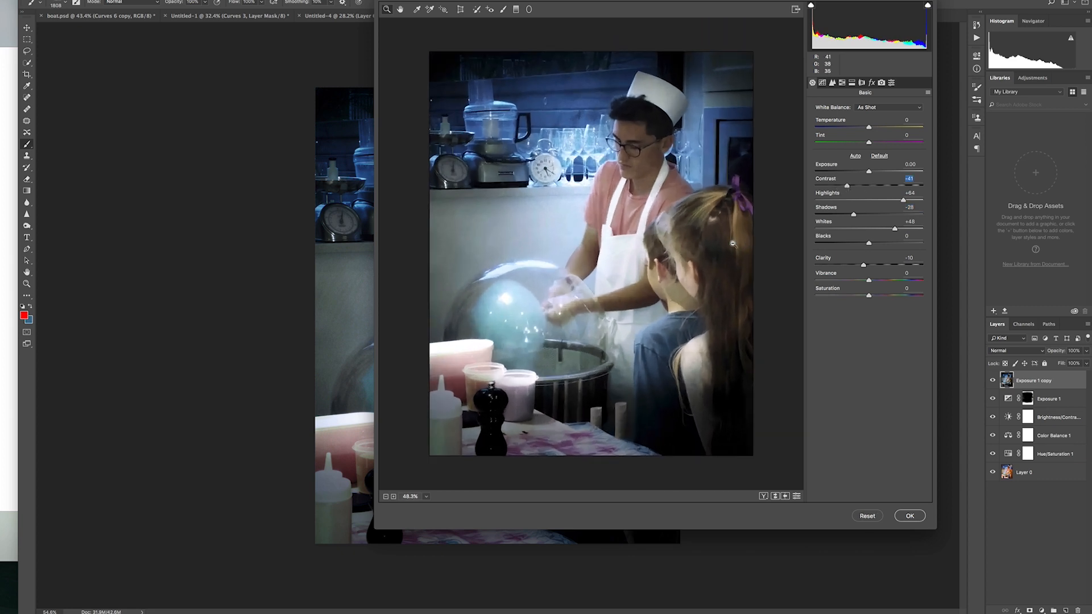
{"action": "left_click", "coordinate": [909, 516]}
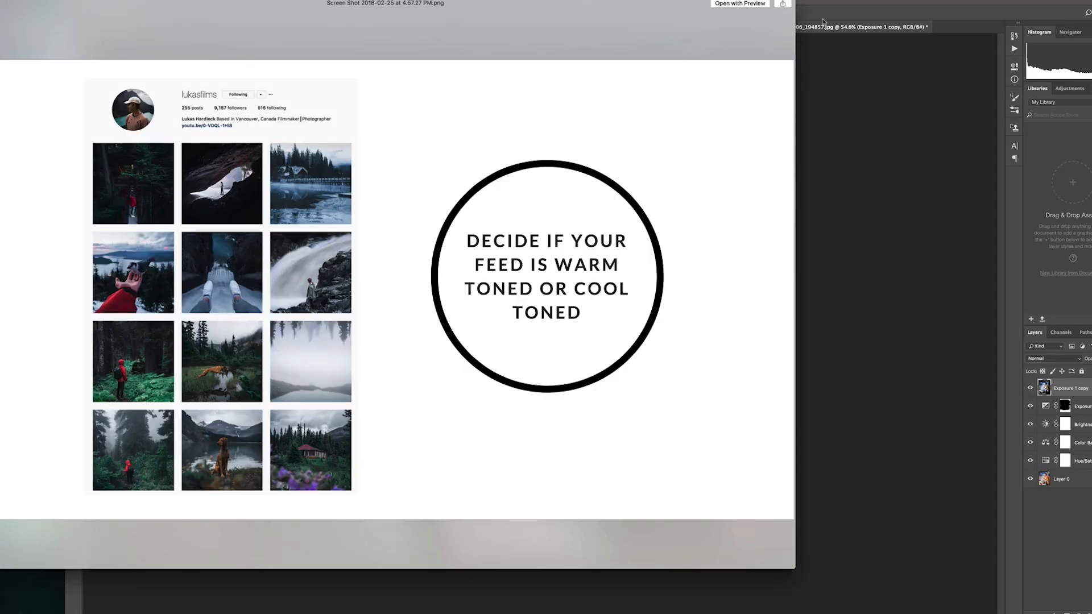
- Close the feed slide preview and open Screen Shot 2018-02-25 at 4.57.27 PM.png as a separate document in Photoshop
{"action": "left_click", "coordinate": [839, 3]}
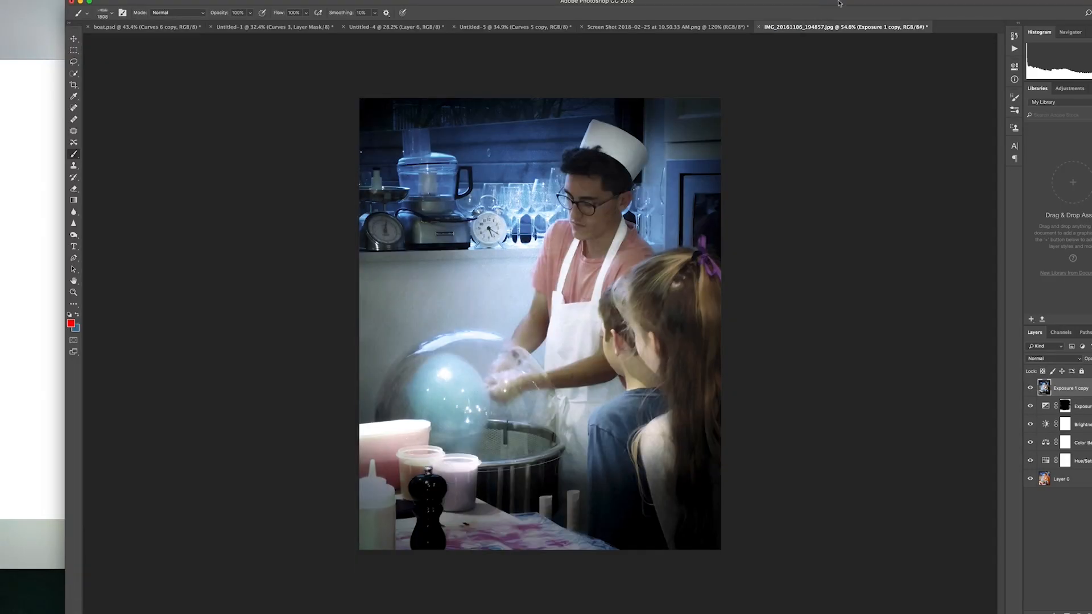
{"action": "left_click", "coordinate": [35, 28]}
{"action": "left_click_drag", "start_coordinate": [36, 29], "coordinate": [215, 5]}
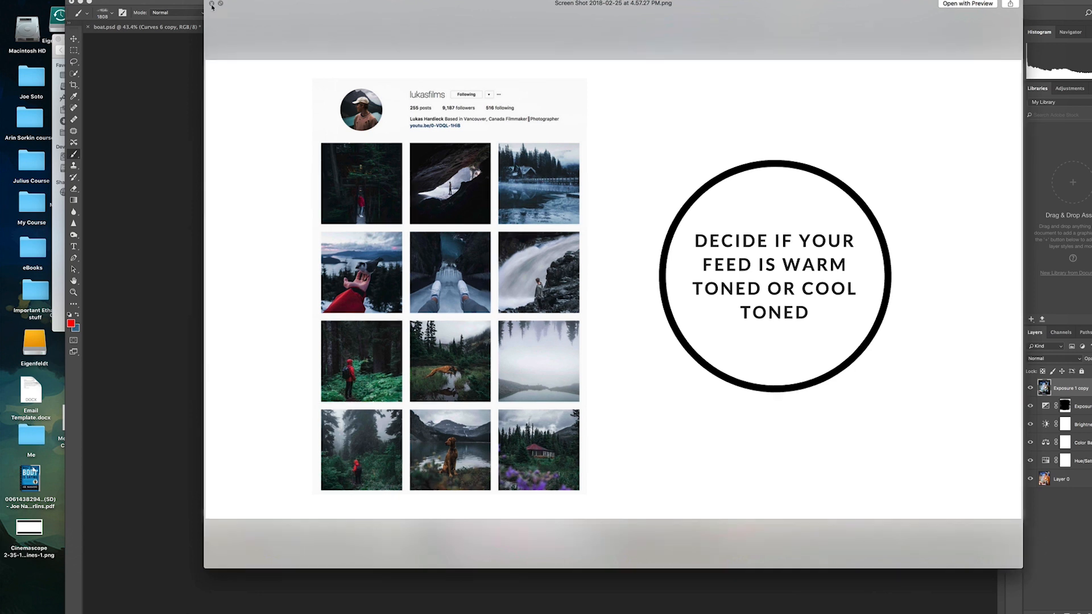
{"action": "left_click", "coordinate": [211, 3]}
{"action": "left_click", "coordinate": [170, 4]}
{"action": "left_click_drag", "start_coordinate": [138, 3], "coordinate": [182, 3]}
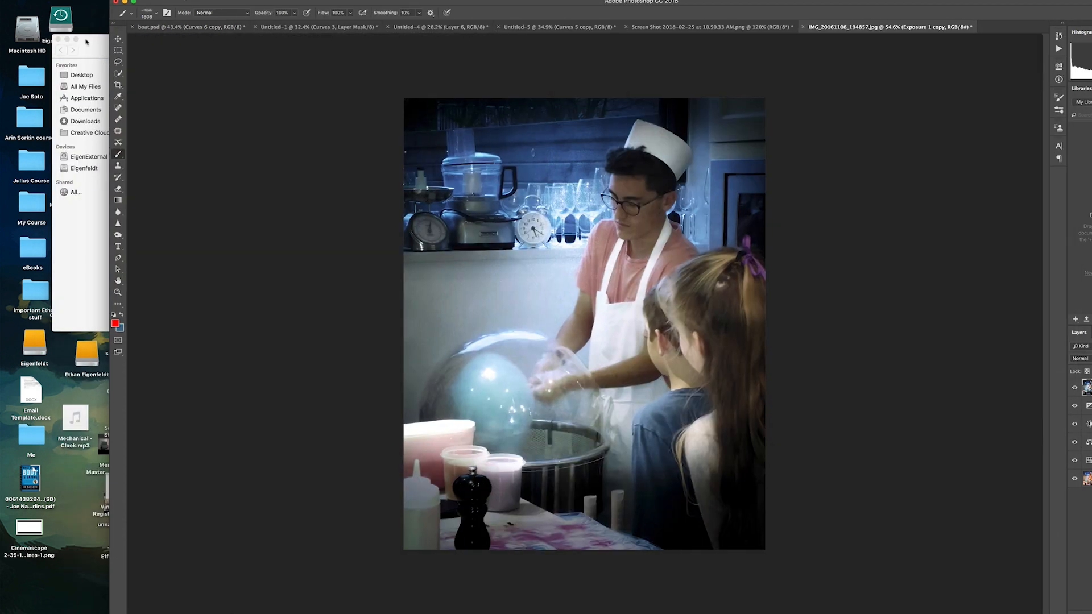
{"action": "left_click", "coordinate": [104, 53]}
{"action": "left_click_drag", "start_coordinate": [175, 120], "coordinate": [990, 27]}
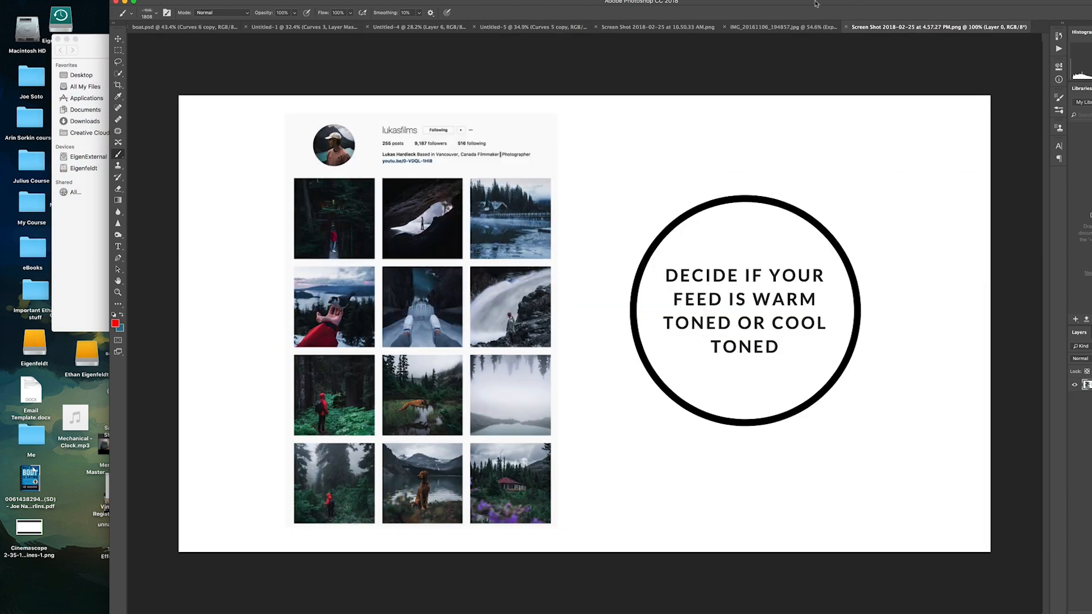
- Return to the IMG_20161106_194857.jpg document and merge the graded copy, all adjustment layers and the base photo into one layer
{"action": "left_click_drag", "start_coordinate": [831, 5], "coordinate": [717, 3]}
{"action": "left_click", "coordinate": [665, 27]}
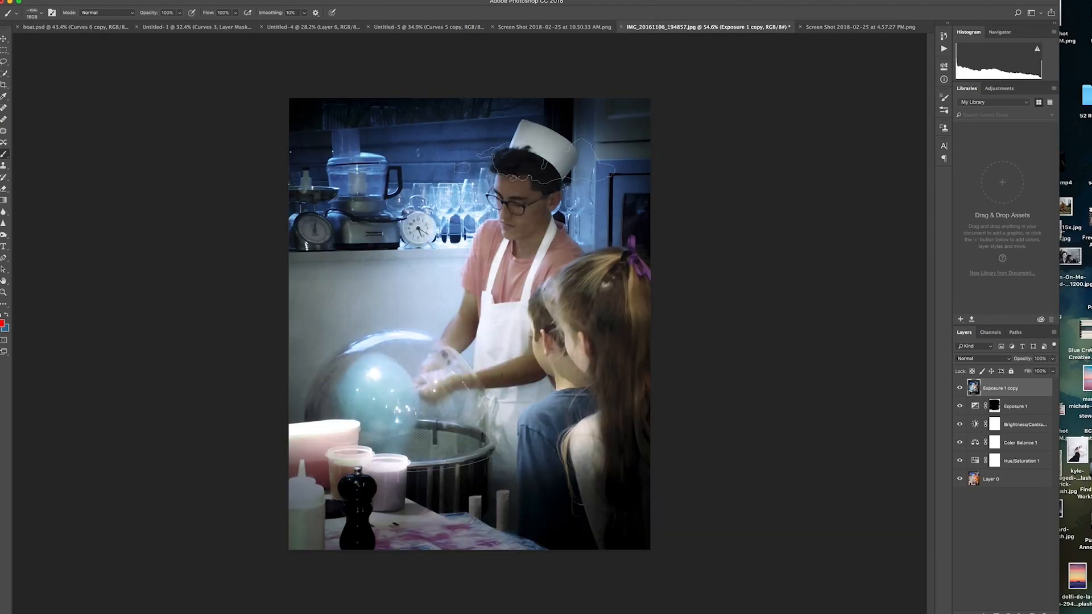
{"action": "left_click", "coordinate": [973, 465], "text": "shift"}
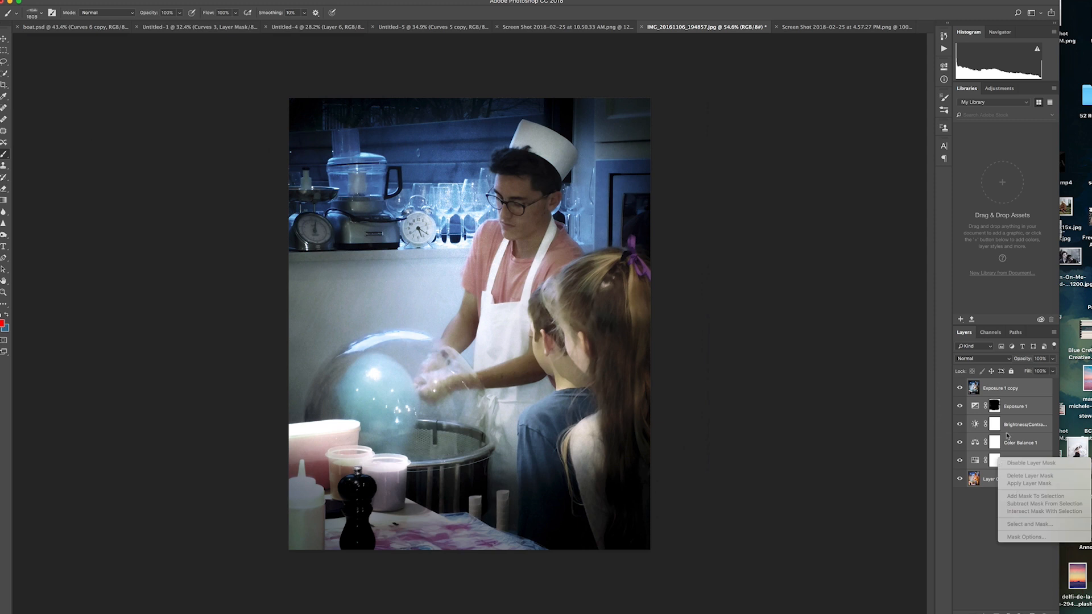
{"action": "right_click", "coordinate": [974, 441]}
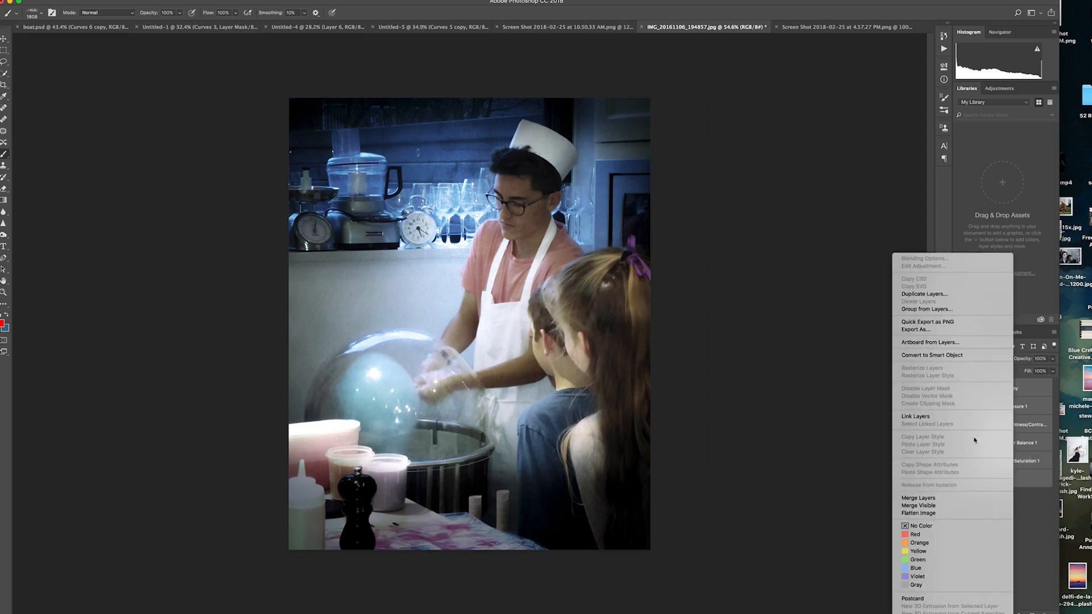
{"action": "left_click", "coordinate": [962, 498]}
- Move the merged photo into the Screen Shot 2018-02-25 at 4.57.27 PM.png document as a new layer
{"action": "left_click", "coordinate": [3, 38]}
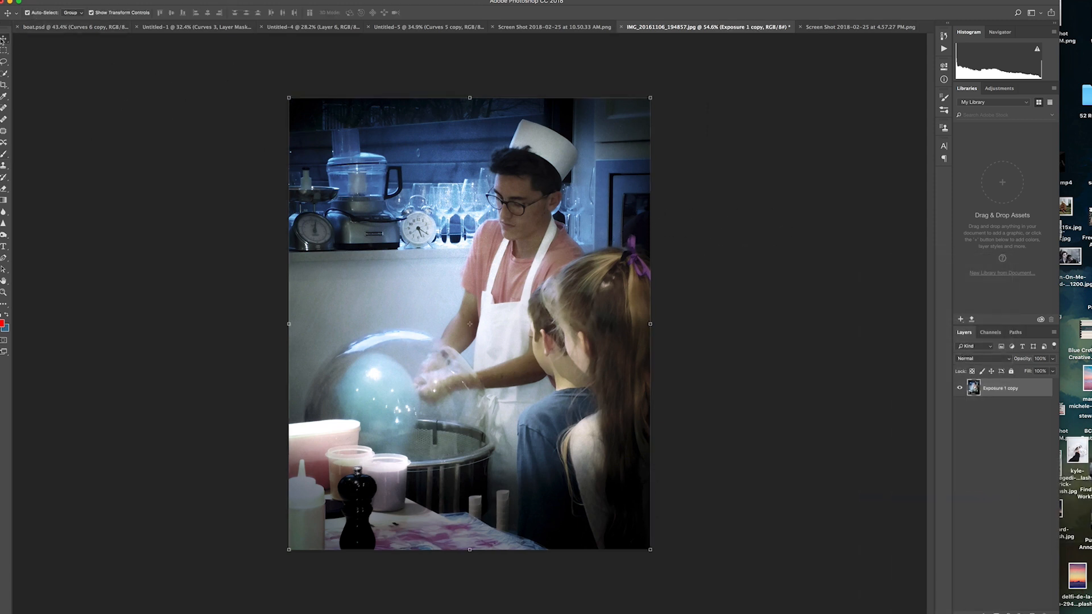
{"action": "left_click_drag", "start_coordinate": [419, 164], "coordinate": [855, 27]}
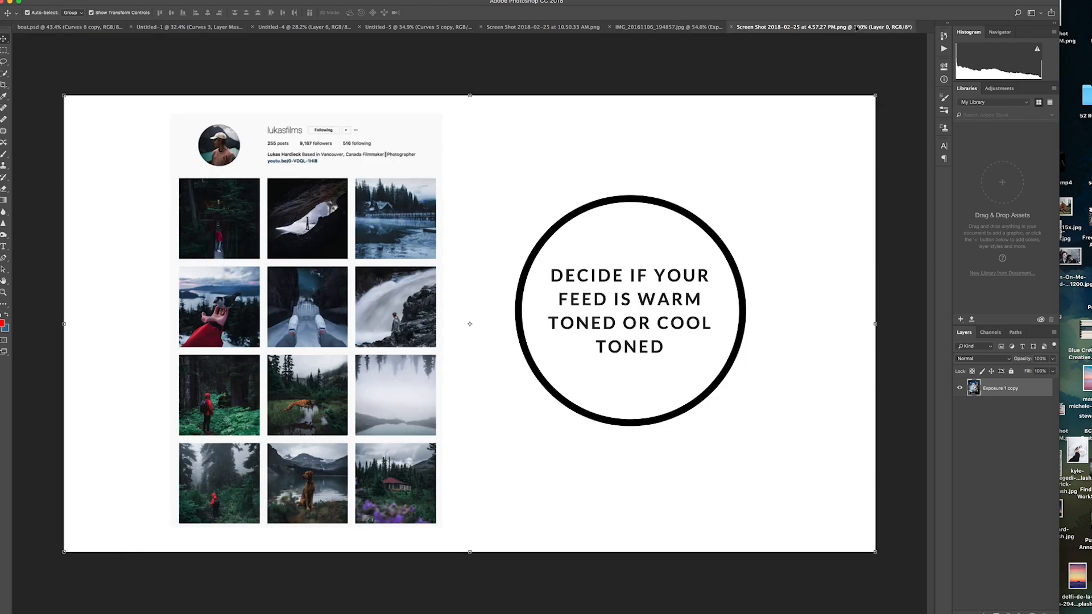
{"action": "left_click_drag", "start_coordinate": [469, 323], "coordinate": [396, 336]}
{"action": "key", "text": "super+0"}
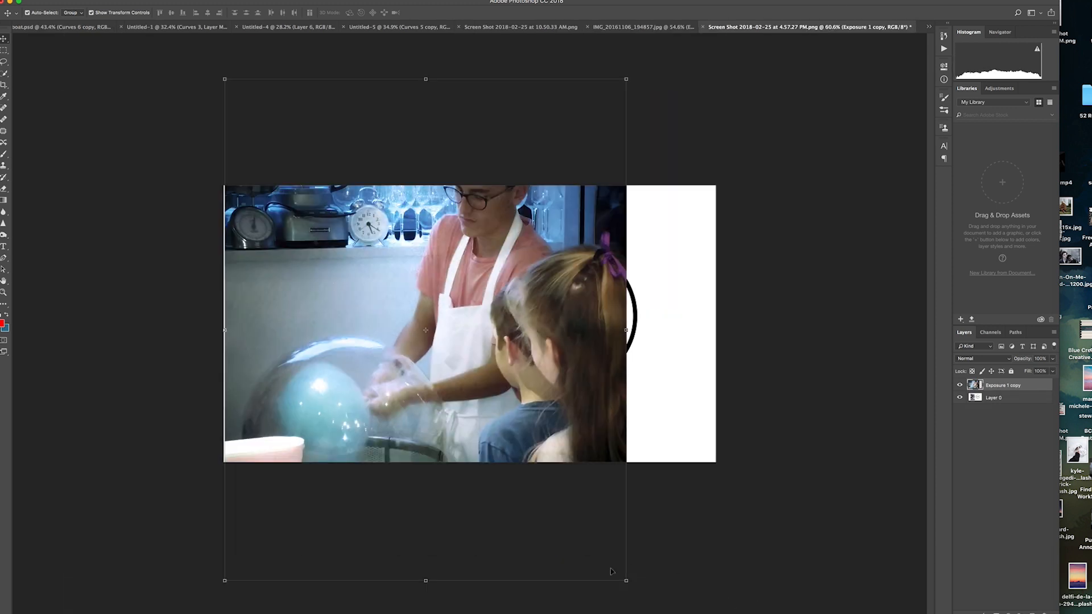
- Scale the graded photo down proportionally to about 13.4% and position it over the waterfall tile in the feed's second row
{"action": "left_click_drag", "start_coordinate": [626, 582], "coordinate": [351, 237]}
{"action": "left_click_drag", "start_coordinate": [229, 179], "coordinate": [354, 395]}
{"action": "left_click_drag", "start_coordinate": [477, 451], "coordinate": [405, 362]}
{"action": "scroll", "coordinate": [320, 337], "scroll_direction": "up", "scroll_amount": 6}
{"action": "left_click_drag", "start_coordinate": [327, 368], "coordinate": [483, 328]}
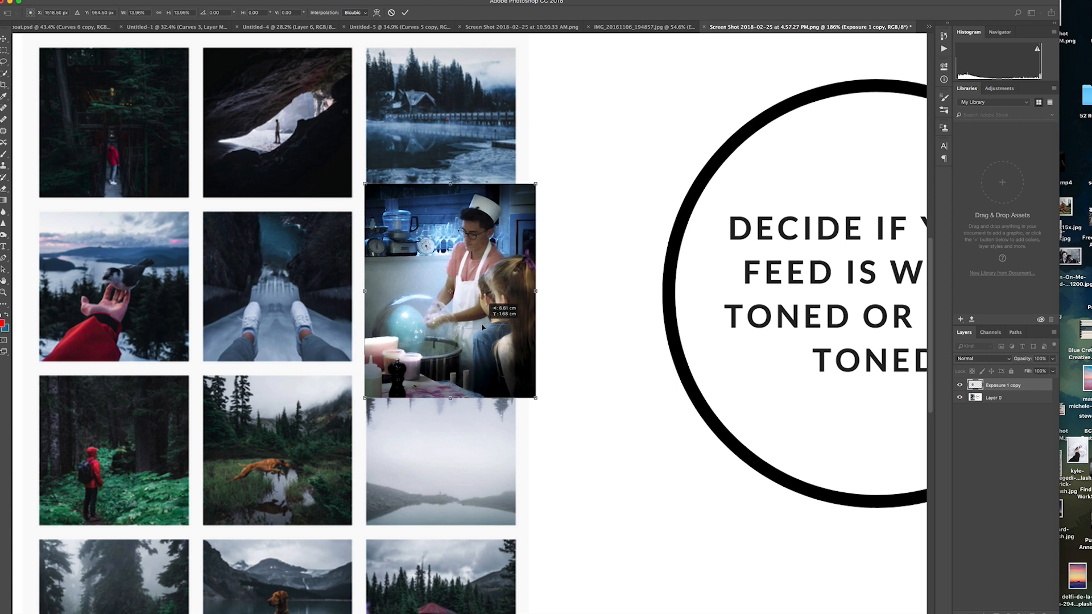
{"action": "left_click_drag", "start_coordinate": [535, 398], "coordinate": [516, 374]}
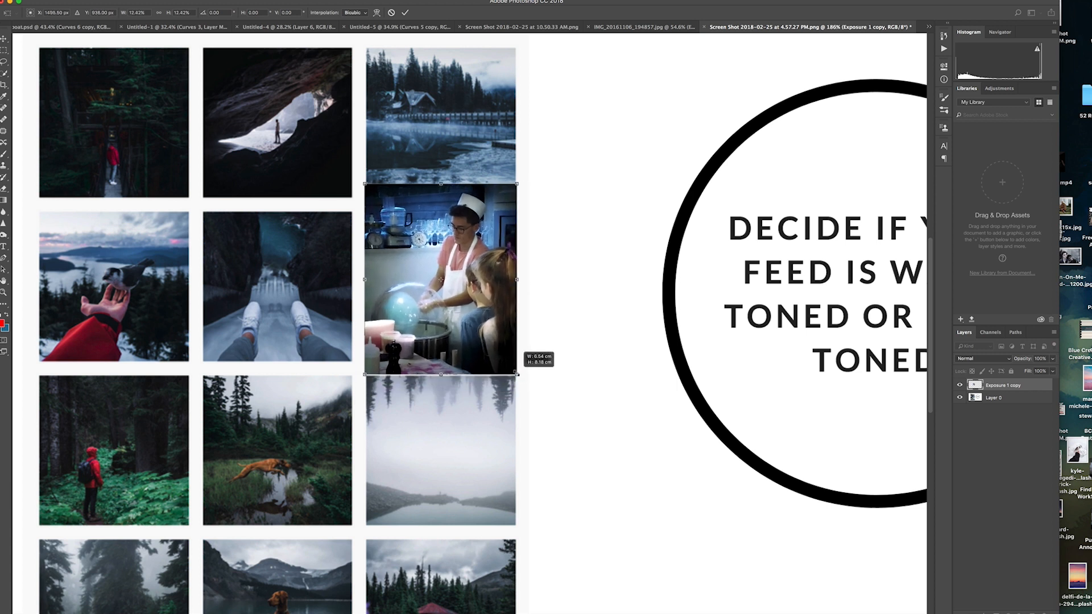
{"action": "key", "text": "Return"}
{"action": "mouse_move", "coordinate": [445, 305]}
{"action": "left_mouse_down"}
{"action": "mouse_move", "coordinate": [444, 329]}
{"action": "mouse_move", "coordinate": [443, 310]}
{"action": "left_mouse_up"}
- Lower the graded photo layer's opacity to 50% and fine-tune its size and position to match the width of the tile beneath
{"action": "scroll", "coordinate": [399, 241], "scroll_direction": "up", "scroll_amount": 1}
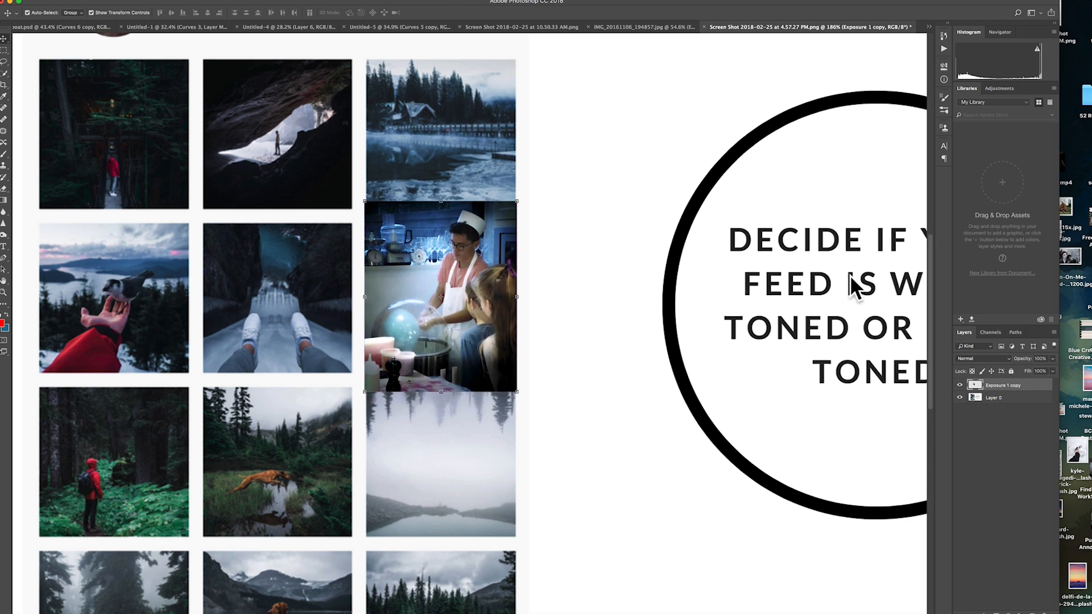
{"action": "left_click_drag", "start_coordinate": [1045, 368], "coordinate": [1031, 371]}
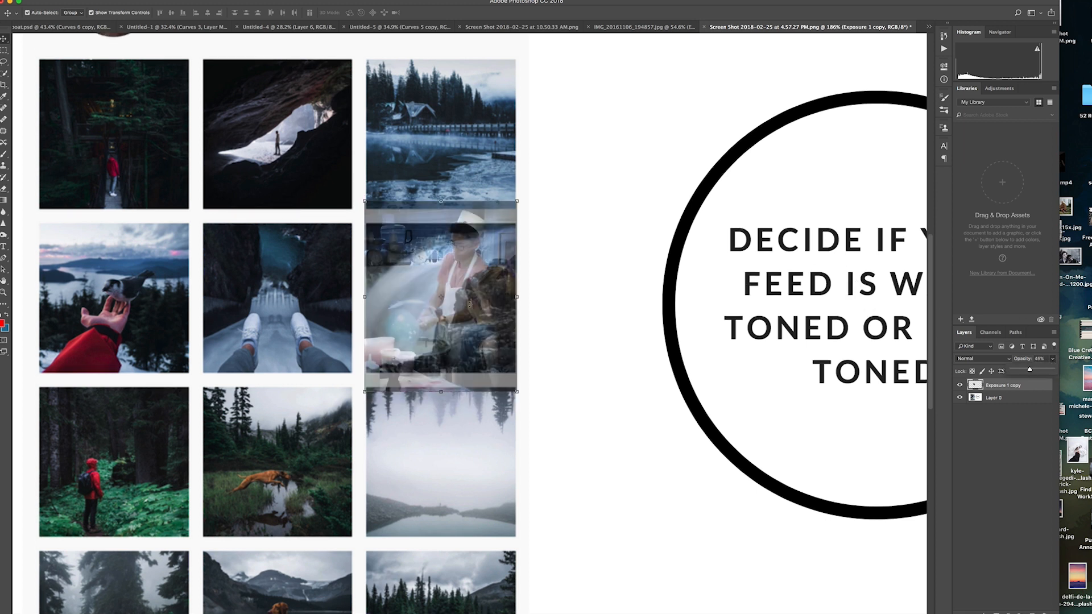
{"action": "scroll", "coordinate": [385, 267], "scroll_direction": "up", "scroll_amount": 3}
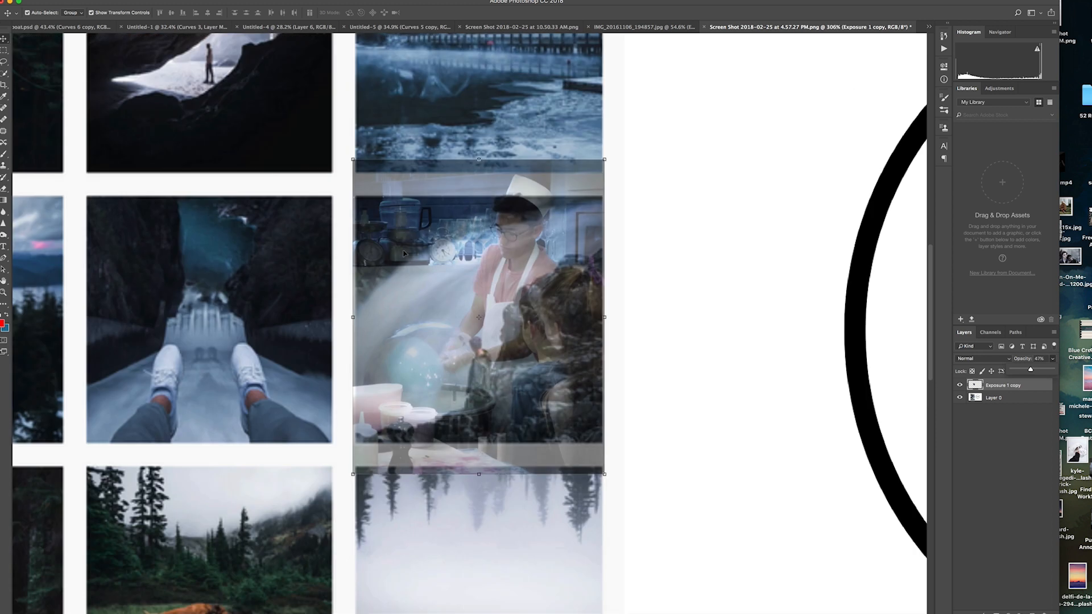
{"action": "left_click_drag", "start_coordinate": [404, 253], "coordinate": [404, 254]}
{"action": "left_click_drag", "start_coordinate": [601, 475], "coordinate": [604, 472]}
{"action": "key", "text": "Return"}
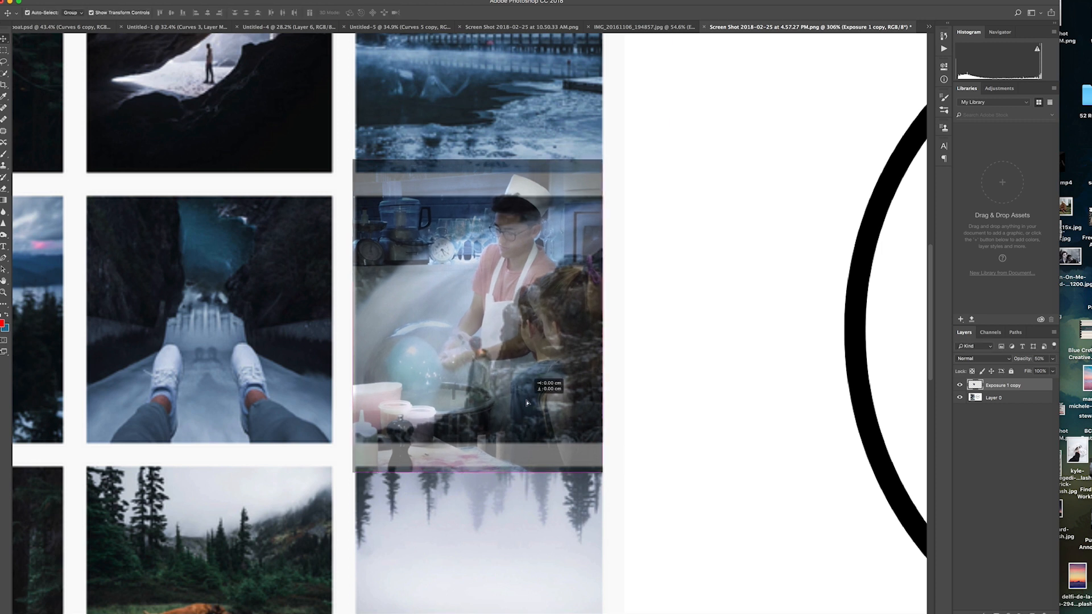
- Select the strips of the photo overhanging the tile's upper and lower edges and hide them with an inverted layer mask
{"action": "left_click", "coordinate": [5, 51]}
{"action": "left_click_drag", "start_coordinate": [554, 181], "coordinate": [698, 196]}
{"action": "left_click_drag", "start_coordinate": [339, 482], "coordinate": [214, 443]}
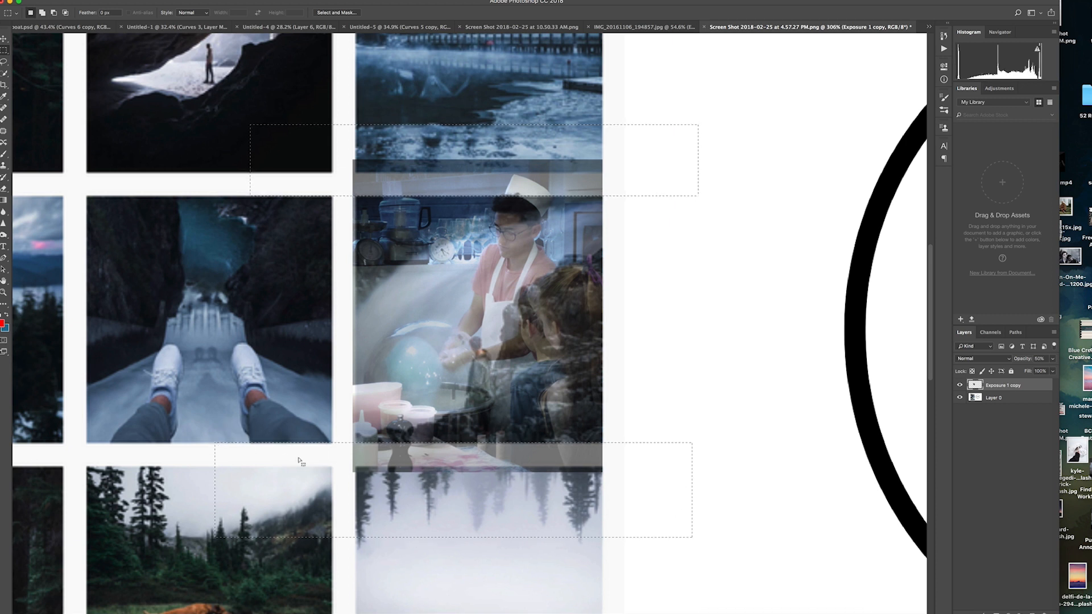
{"action": "left_click", "coordinate": [1010, 611]}
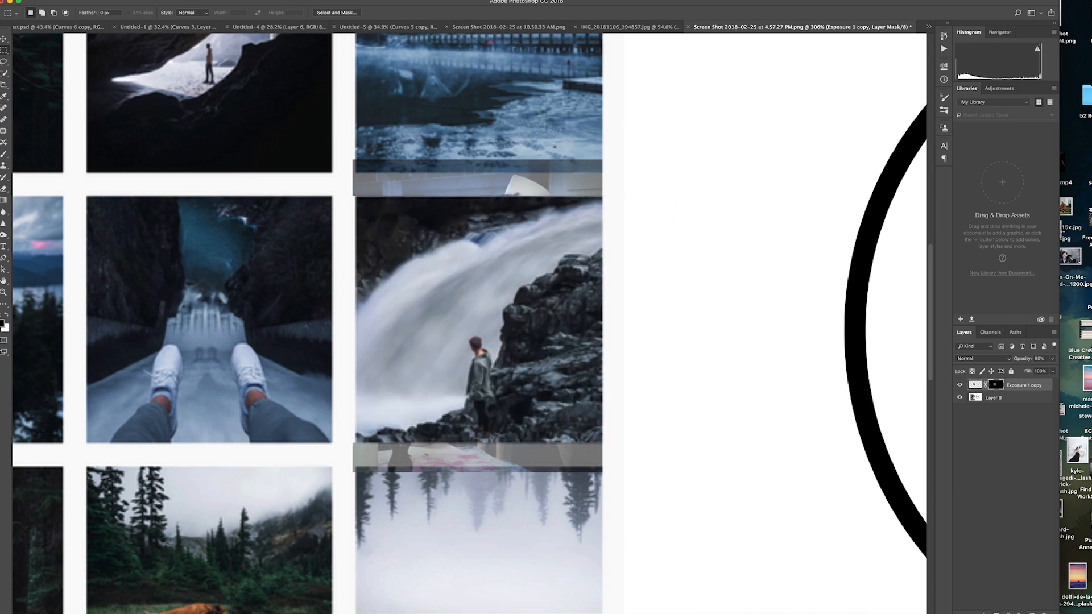
{"action": "key", "text": "super+i"}
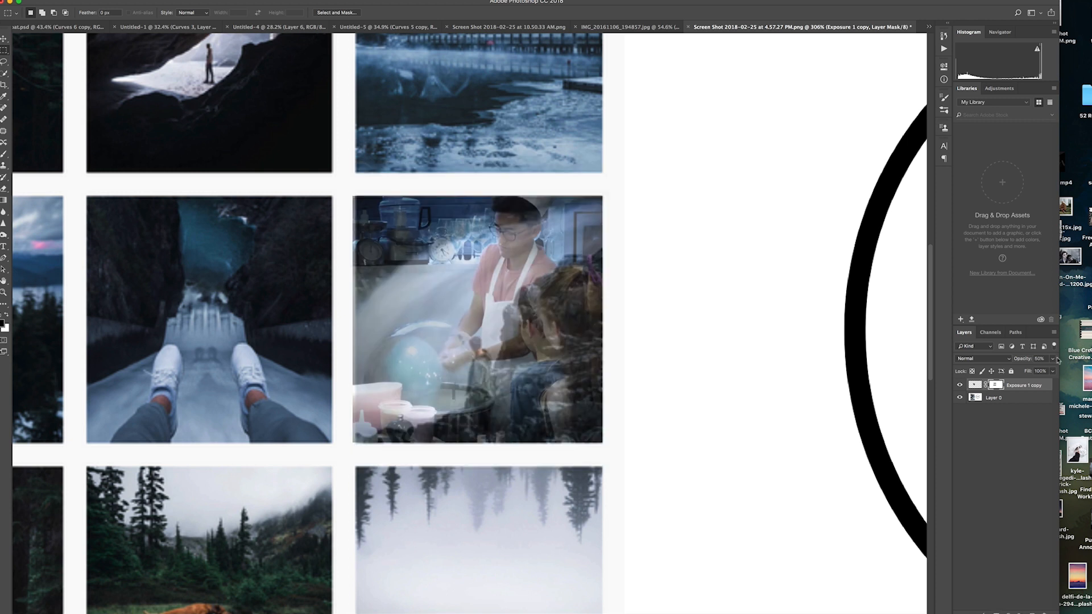
- Restore the graded photo layer's opacity to 100% and view the whole feed with it in place
{"action": "left_click_drag", "start_coordinate": [1051, 368], "coordinate": [1053, 369]}
{"action": "left_click", "coordinate": [5, 62]}
{"action": "key", "text": "super+0"}
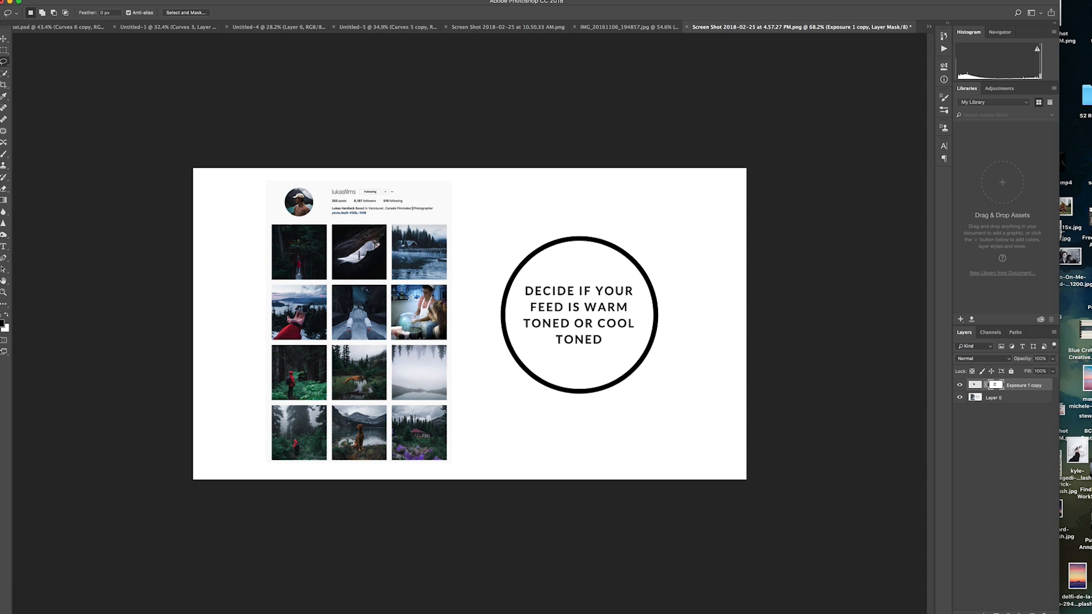
{"action": "key", "text": "super+0"}
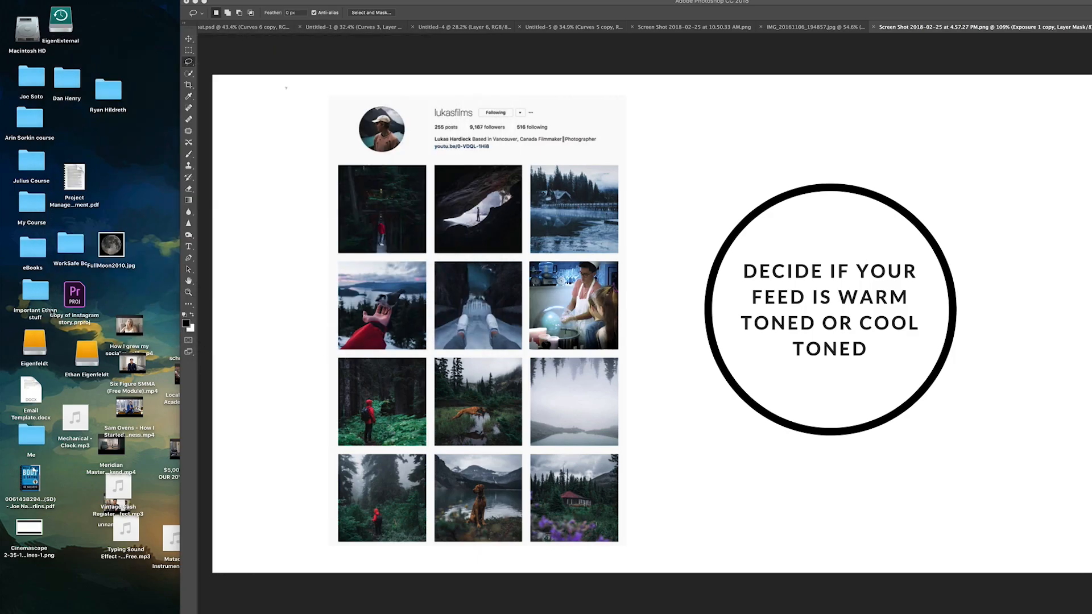
- Switch to Finder and open the Portraits folder inside the projects folder to locate the original warm photo
{"action": "double_click", "coordinate": [34, 344]}
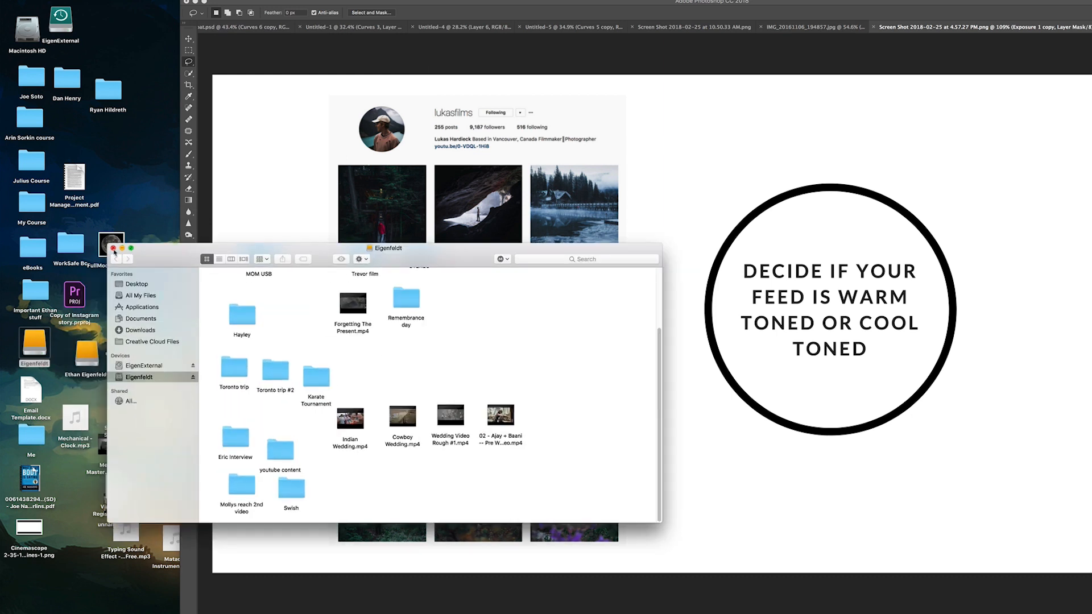
{"action": "left_click", "coordinate": [113, 249]}
{"action": "double_click", "coordinate": [40, 293]}
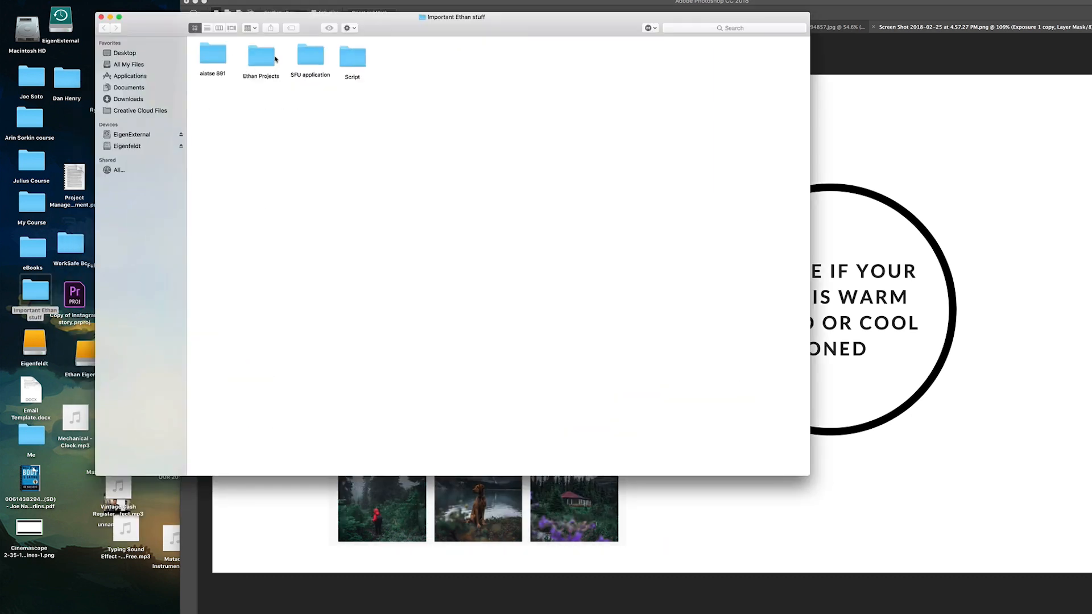
{"action": "left_click", "coordinate": [271, 59]}
{"action": "double_click", "coordinate": [267, 65]}
{"action": "double_click", "coordinate": [251, 56]}
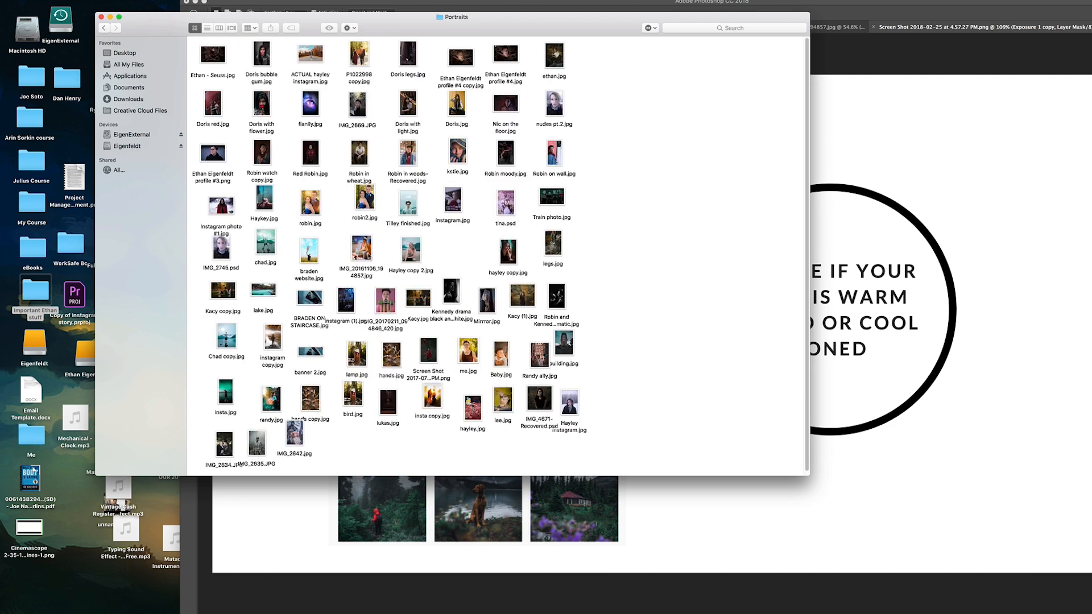
- Place the original IMG_20161106_194857.jpg in the feed document, scaled to about 6.4%, directly beside the graded tile for comparison
{"action": "left_click_drag", "start_coordinate": [363, 250], "coordinate": [913, 279]}
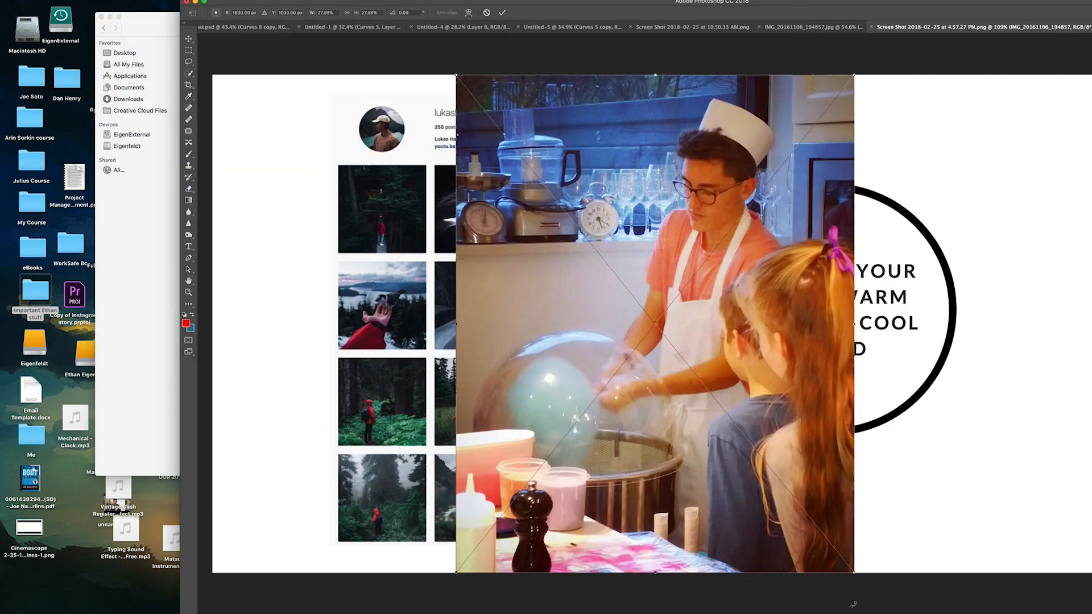
{"action": "left_click_drag", "start_coordinate": [853, 572], "coordinate": [586, 238]}
{"action": "left_click_drag", "start_coordinate": [532, 158], "coordinate": [695, 306]}
{"action": "left_click_drag", "start_coordinate": [748, 386], "coordinate": [701, 352]}
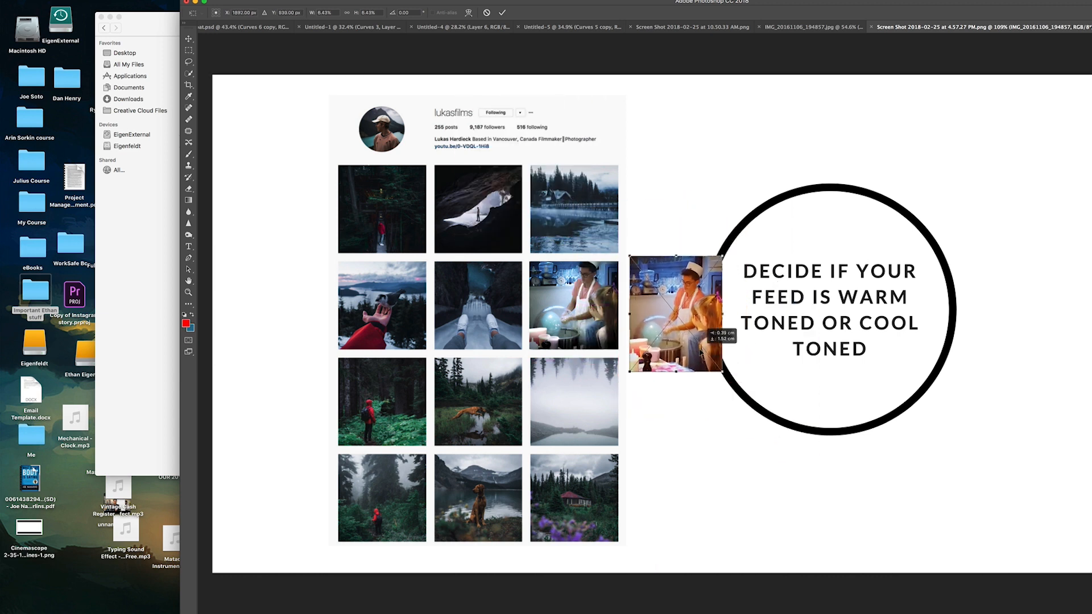
{"action": "key", "text": "Return"}
{"action": "key", "text": "l"}
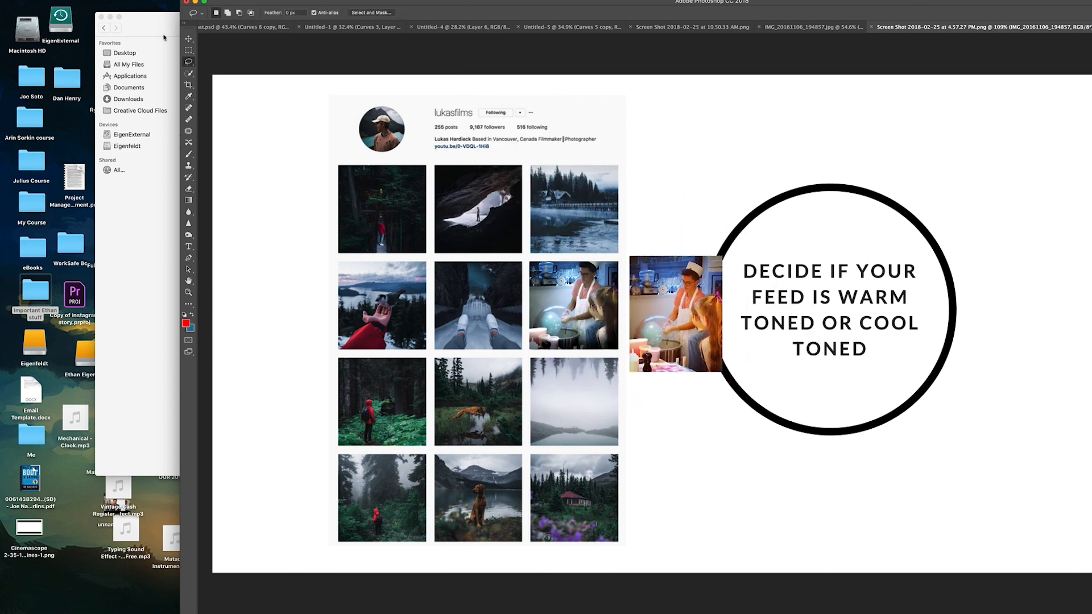